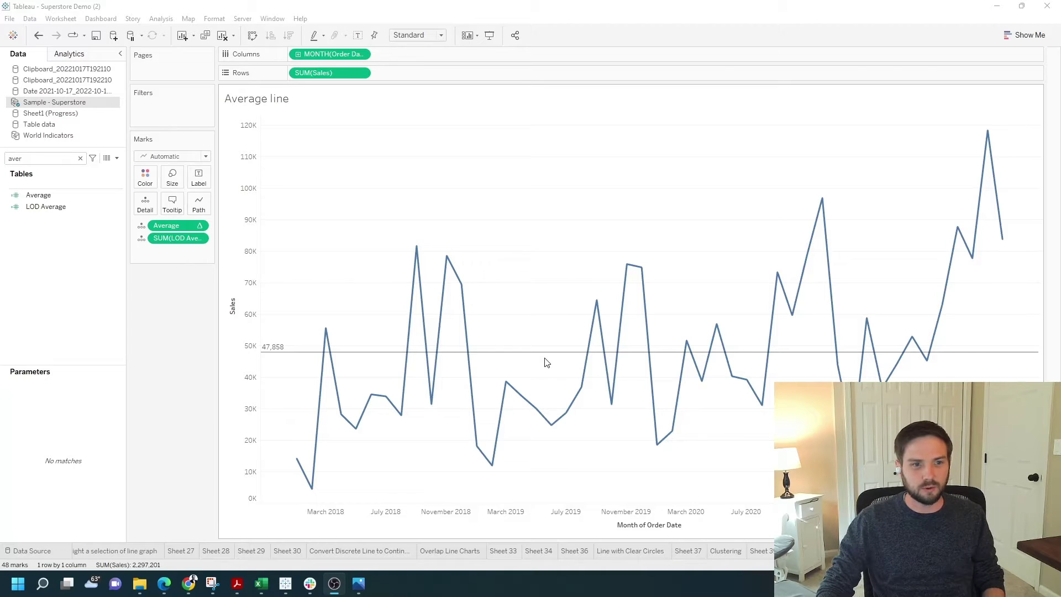
# Start a fresh, empty worksheet named Sheet 45
pyautogui.moveTo(973, 359)
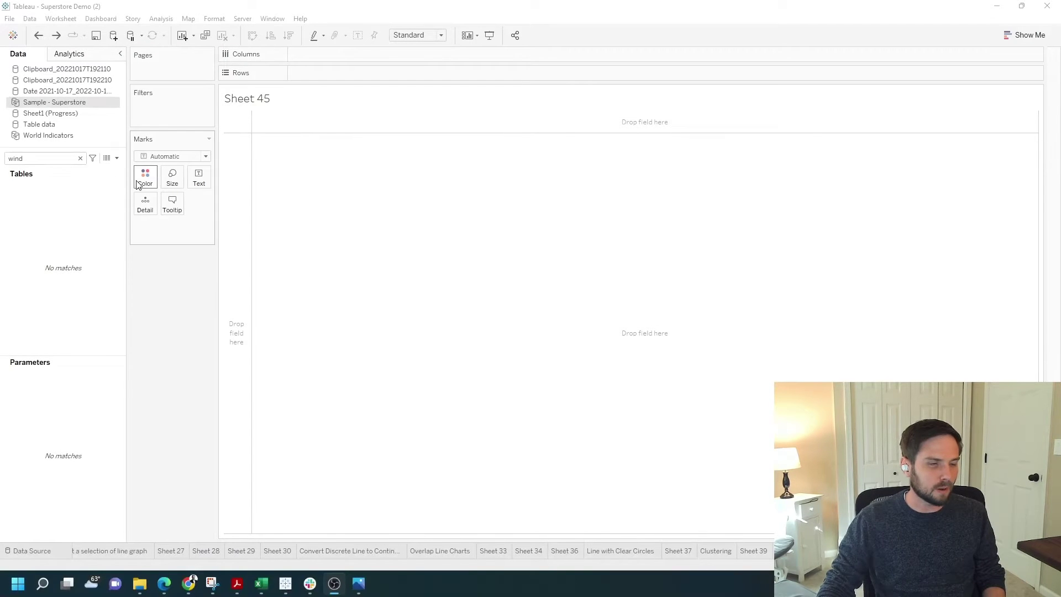
# Plot SUM(Sales) on Rows against continuous MONTH(Order Date) on Columns as a line chart
pyautogui.click(61, 158)
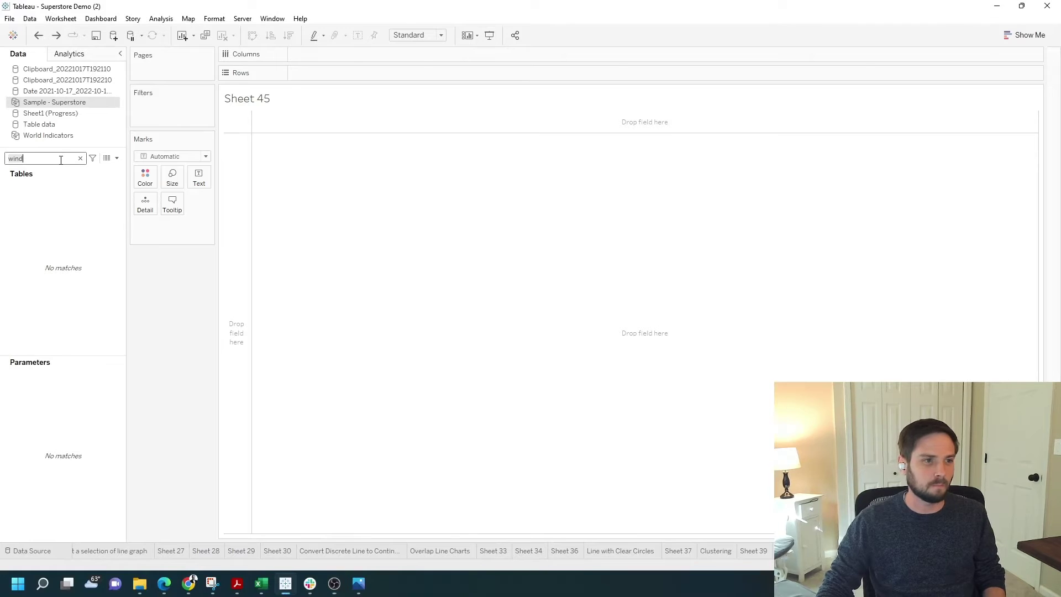
pyautogui.press('BackSpace')
pyautogui.press('BackSpace')
pyautogui.press('BackSpace')
pyautogui.press('BackSpace')
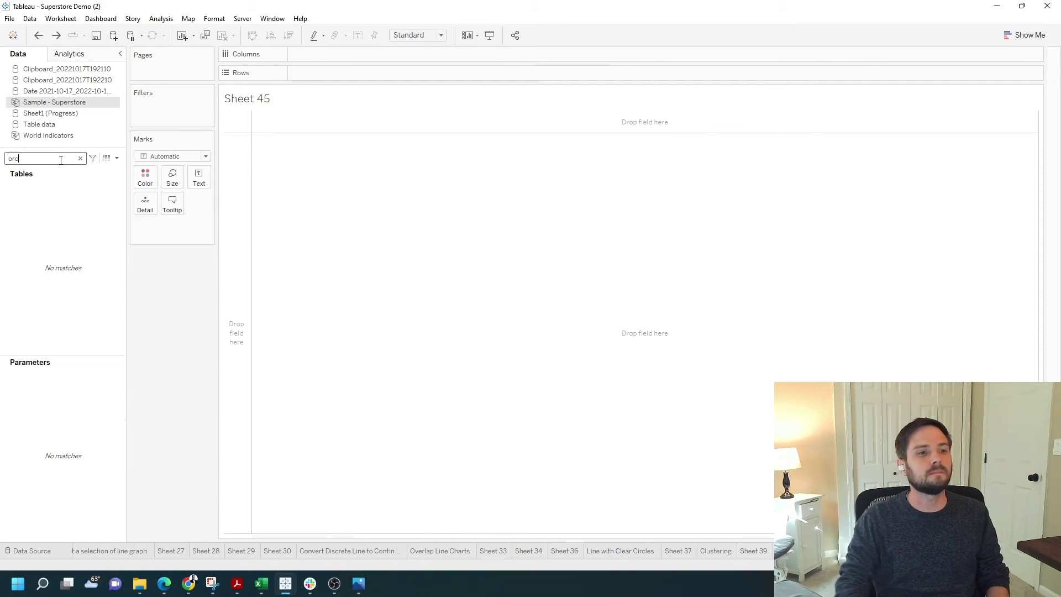
pyautogui.write('order')
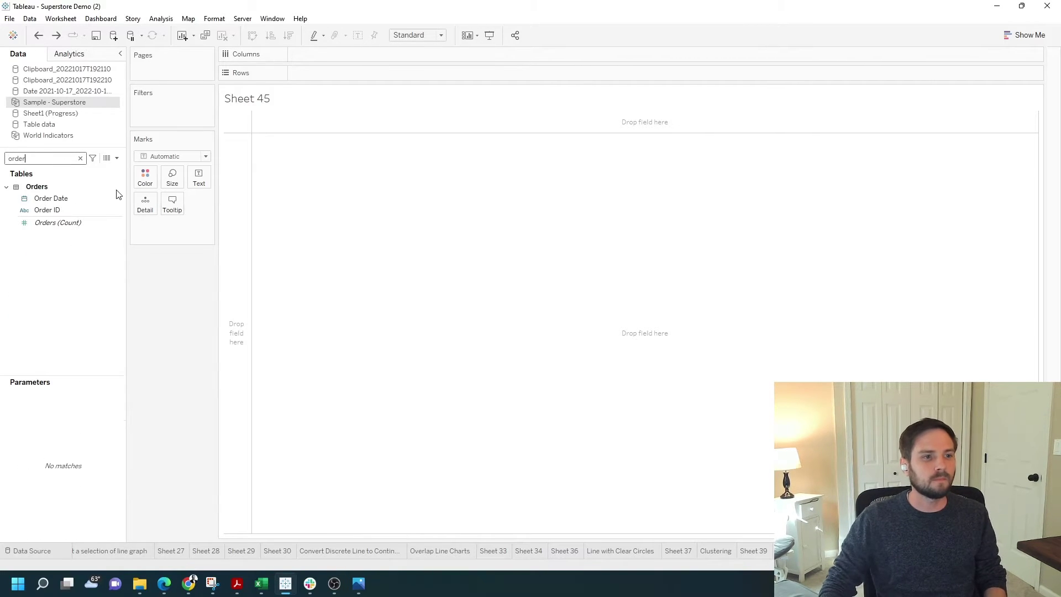
pyautogui.moveTo(74, 197); pyautogui.dragTo(321, 54)
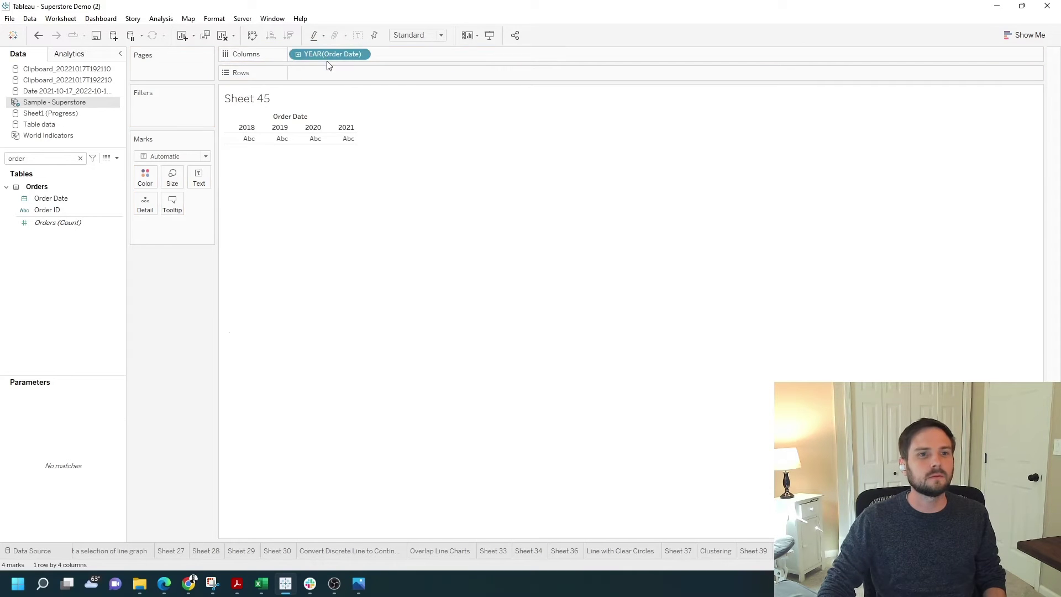
pyautogui.click(361, 54)
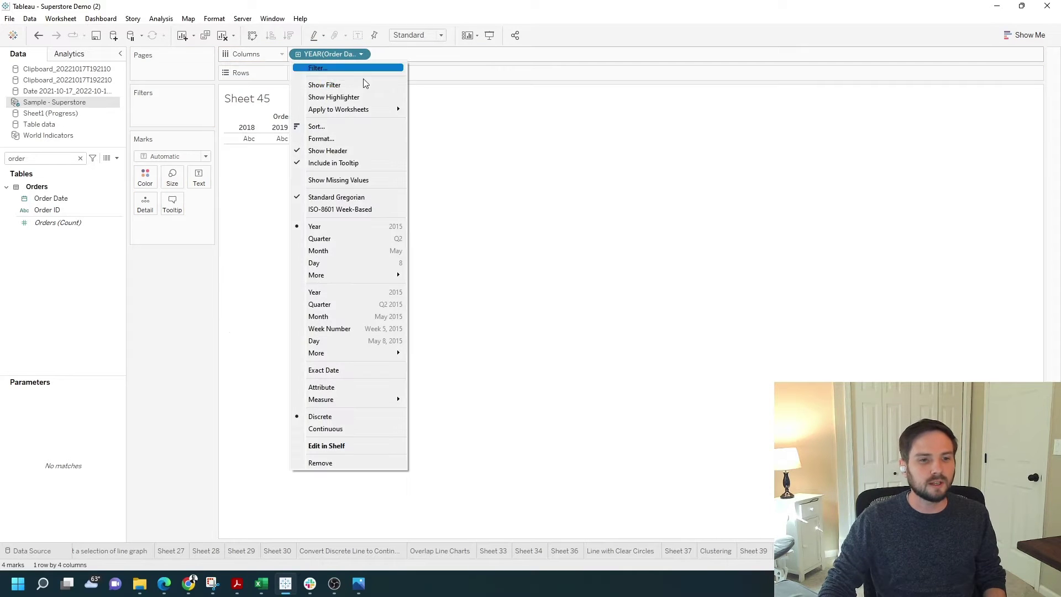
pyautogui.click(369, 322)
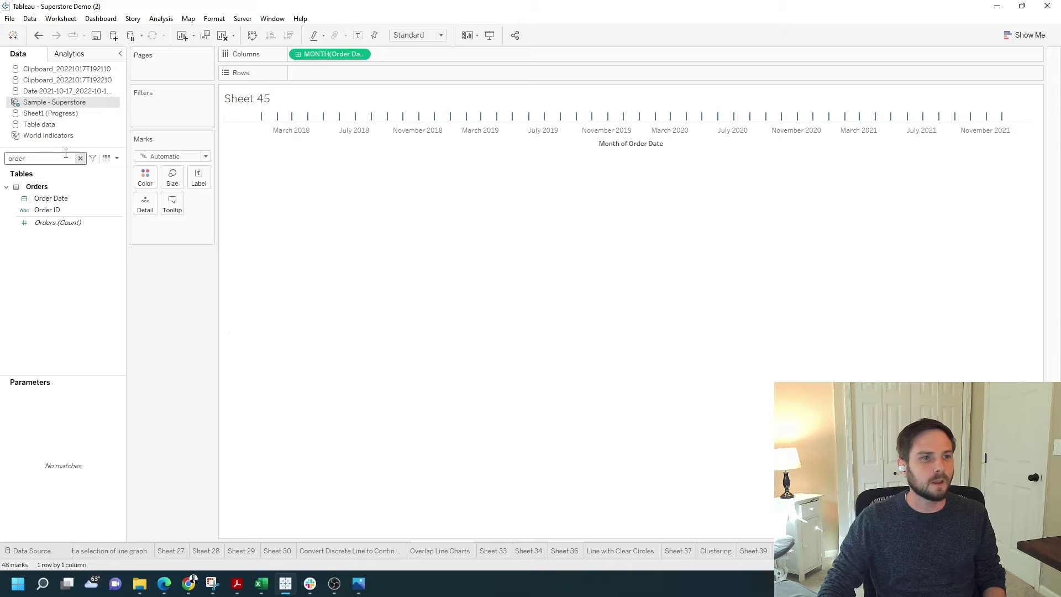
pyautogui.doubleClick(45, 159)
pyautogui.write('sa')
pyautogui.moveTo(42, 206)
pyautogui.mouseDown()
pyautogui.moveTo(64, 212)
pyautogui.moveTo(331, 90)
pyautogui.moveTo(329, 73)
pyautogui.mouseUp()
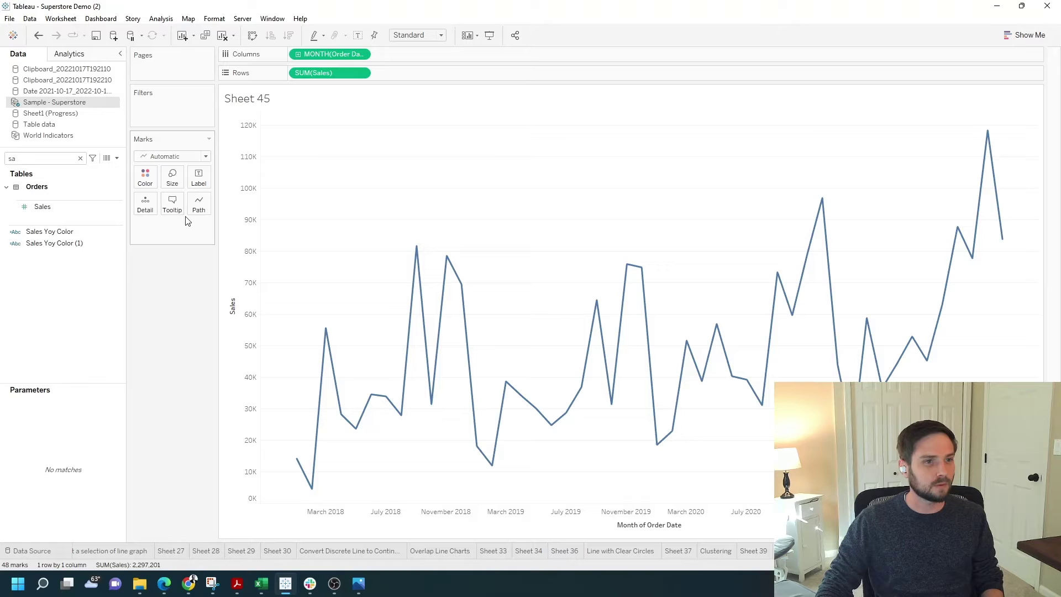
# Create and save the calculated field Window Average Sales with formula window_avg(SUM([Sales]))
pyautogui.click(117, 158)
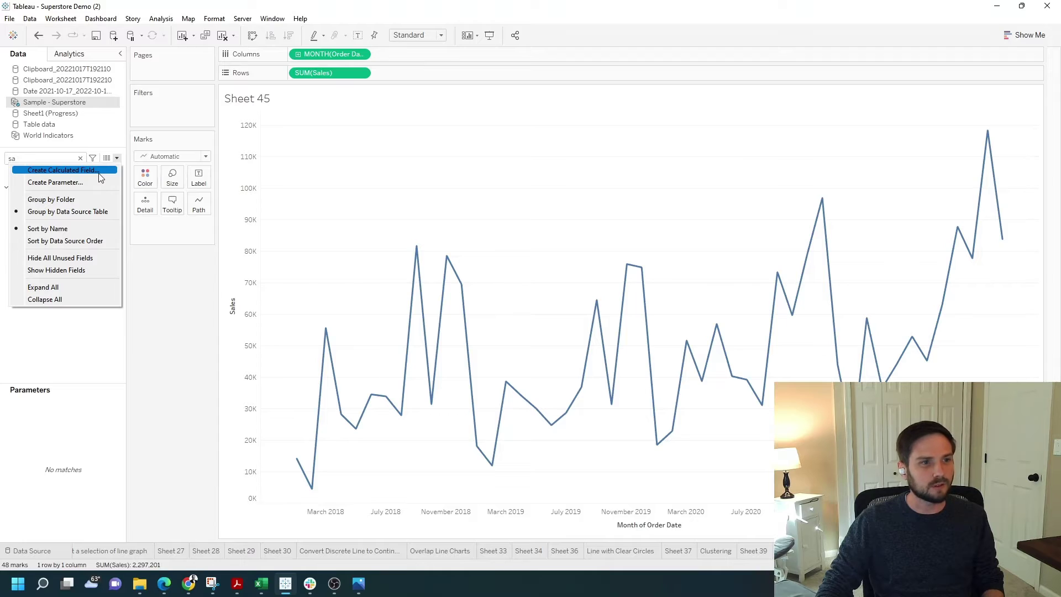
pyautogui.click(100, 171)
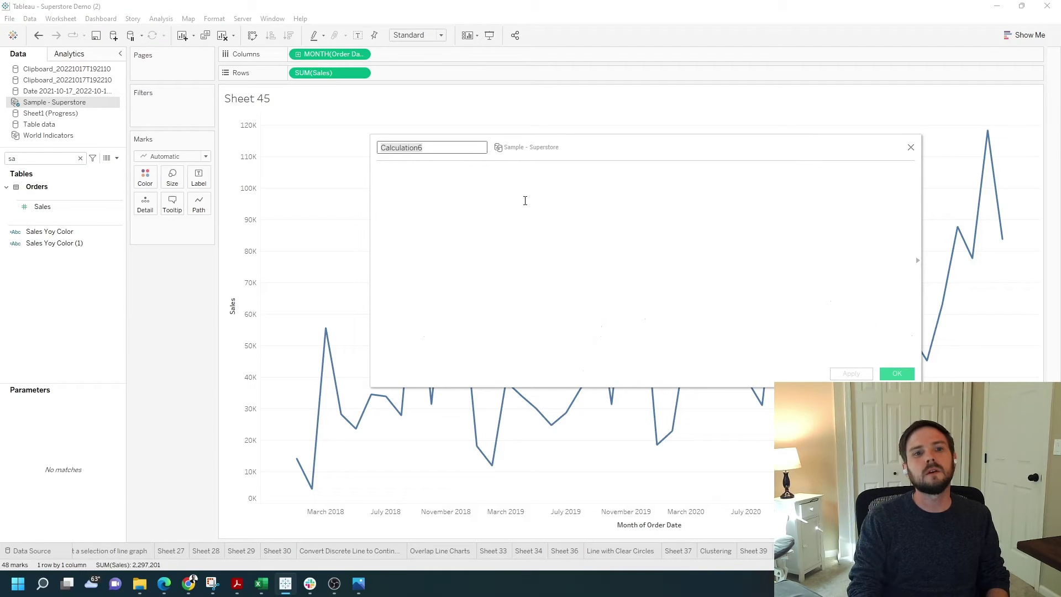
pyautogui.write('Windo')
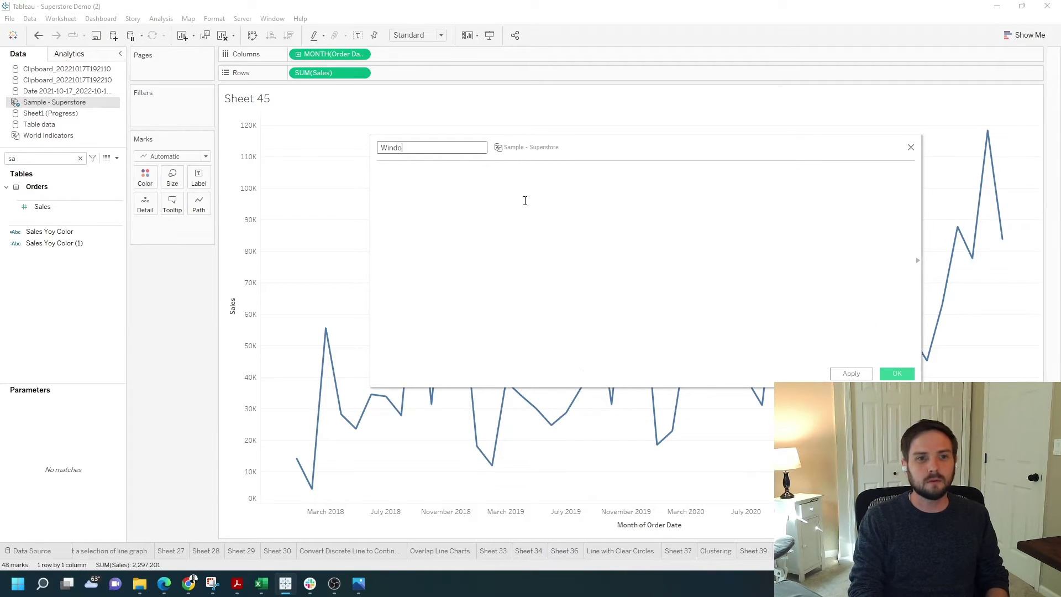
pyautogui.write('w Average')
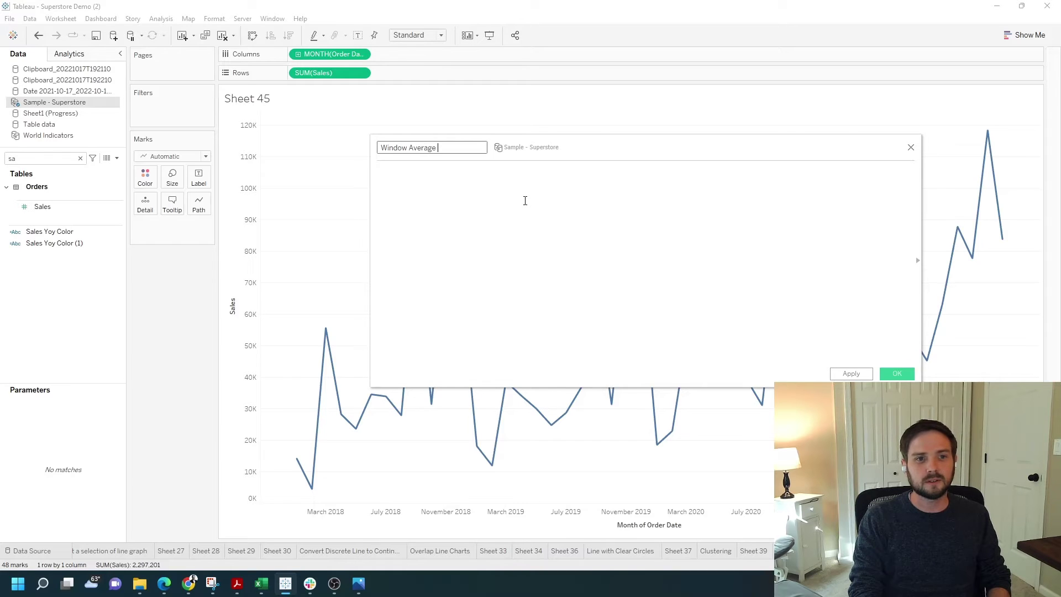
pyautogui.write(' Sales')
pyautogui.click(525, 201)
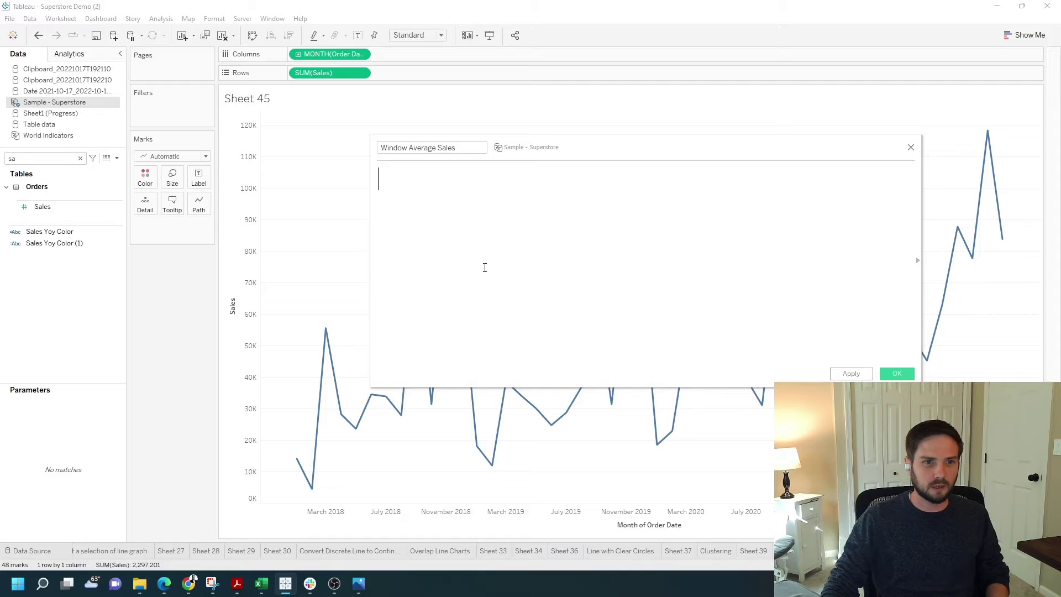
pyautogui.write('w')
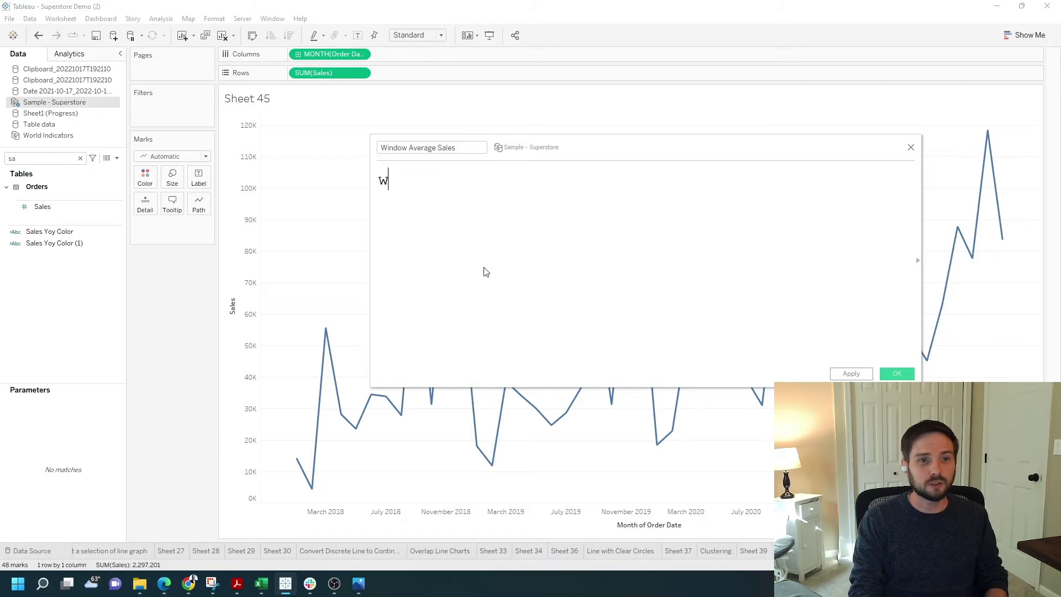
pyautogui.write('indow_a')
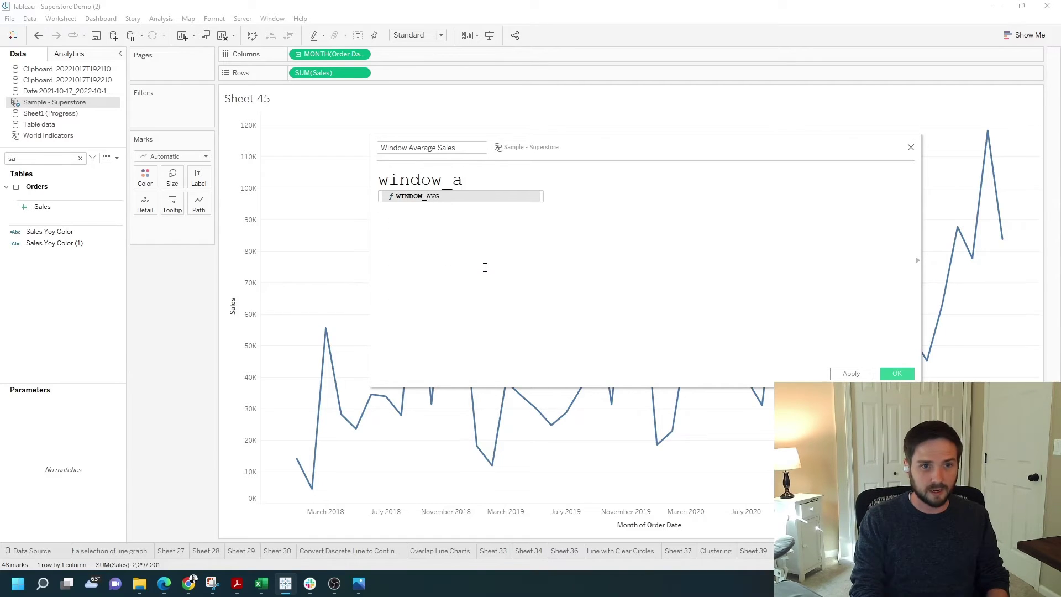
pyautogui.write('vg(')
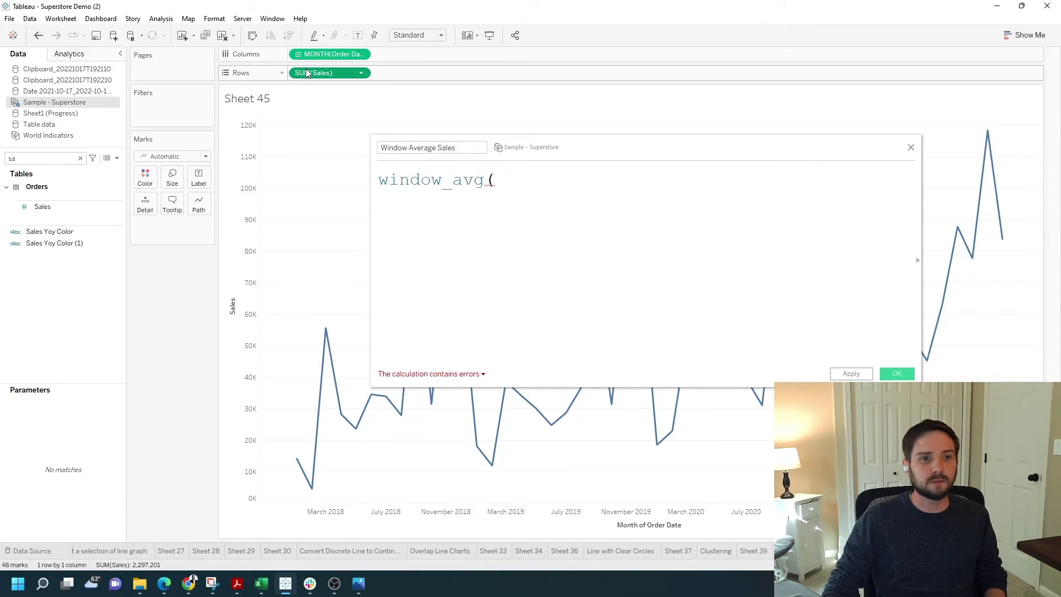
pyautogui.moveTo(306, 70); pyautogui.dragTo(559, 194)
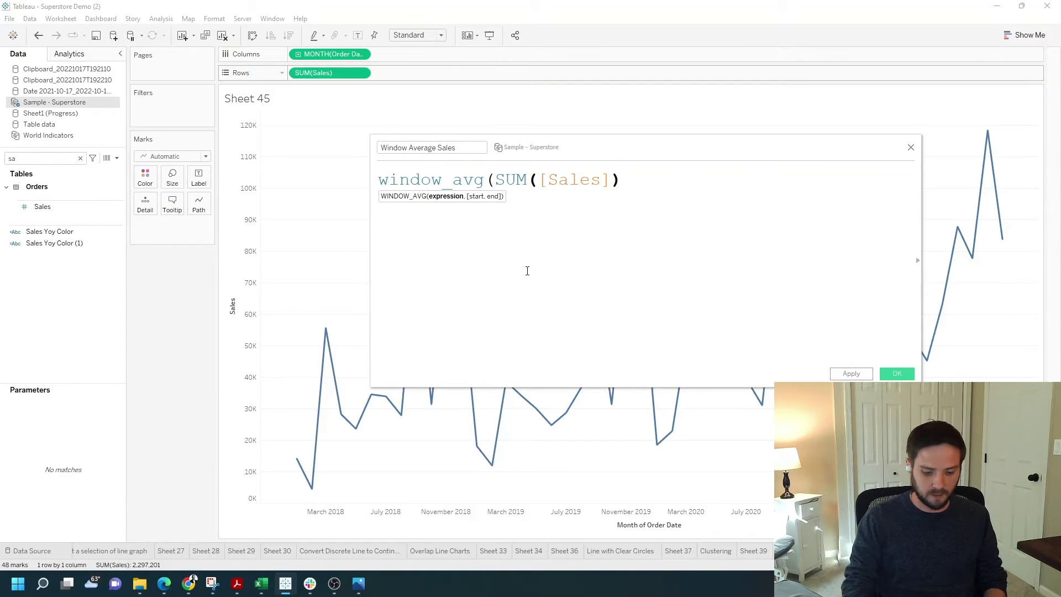
pyautogui.write(')')
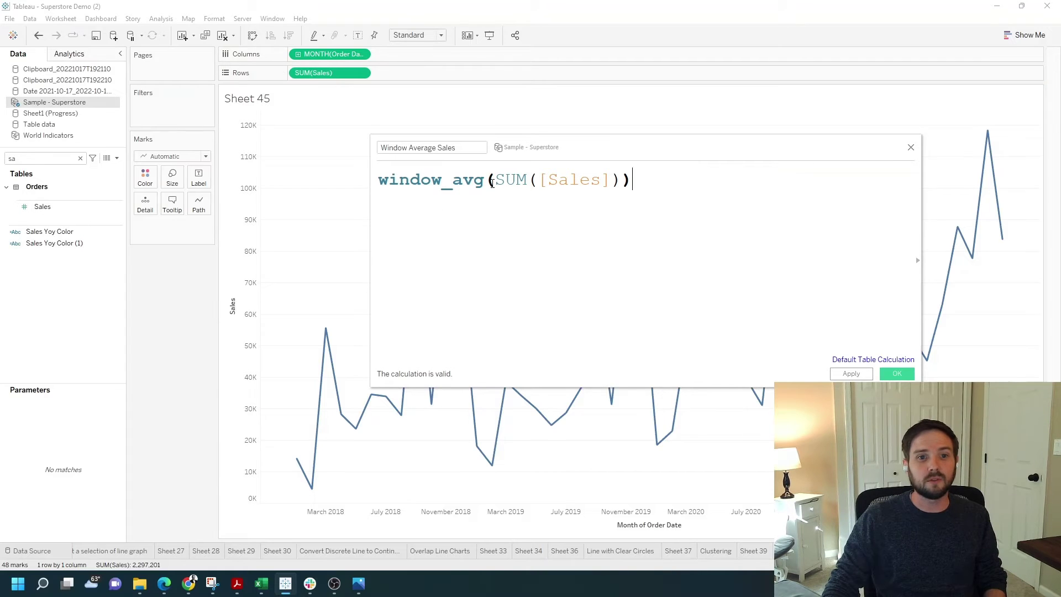
pyautogui.moveTo(628, 149); pyautogui.dragTo(589, 69)
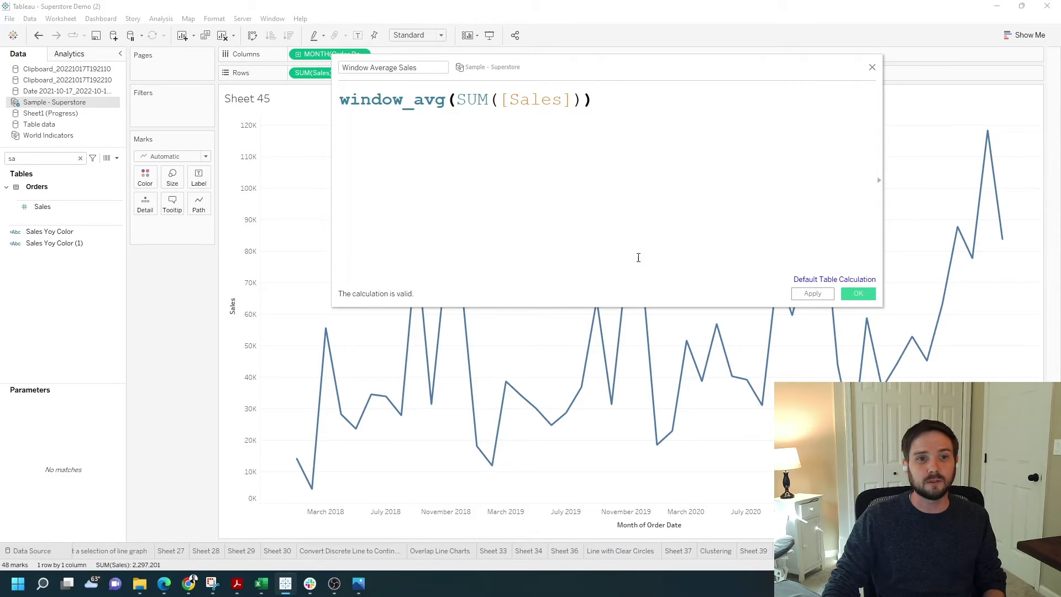
pyautogui.click(813, 293)
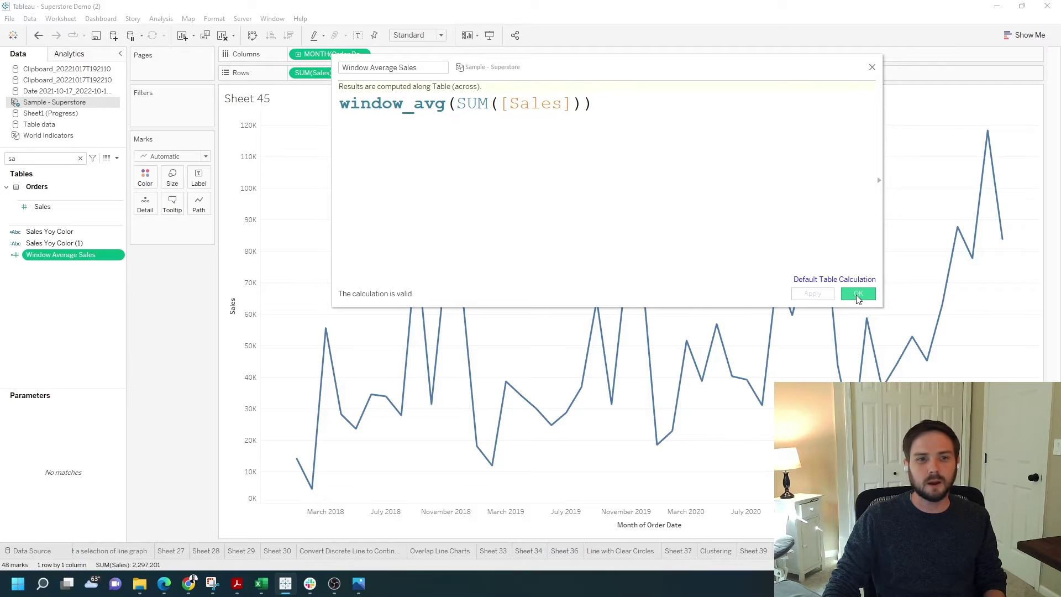
pyautogui.click(858, 294)
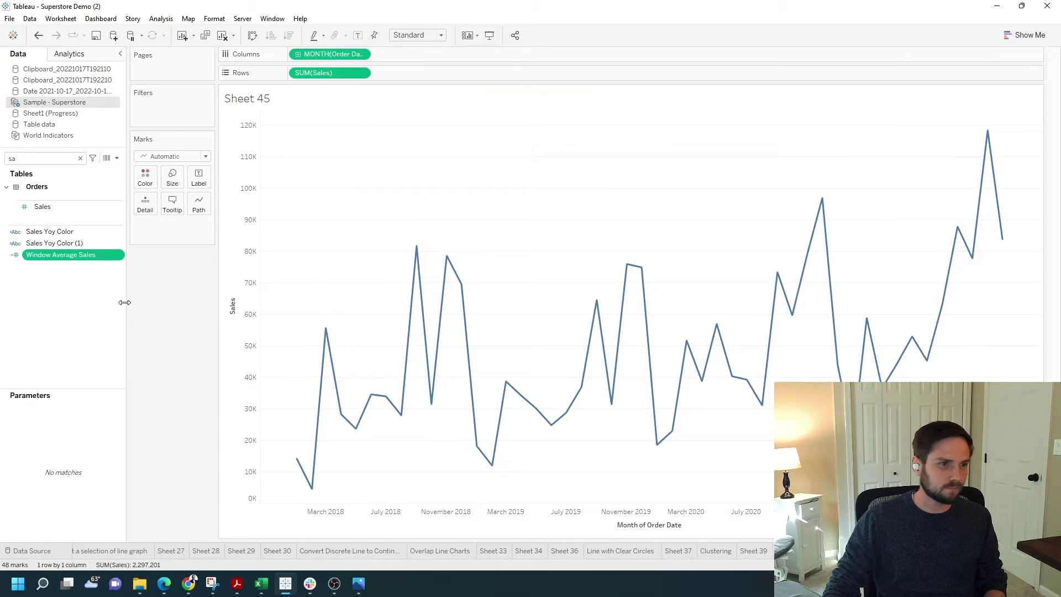
# Add Window Average Sales to Marks and draw its per-pane average reference line labelled 47,858
pyautogui.moveTo(55, 259); pyautogui.dragTo(145, 203)
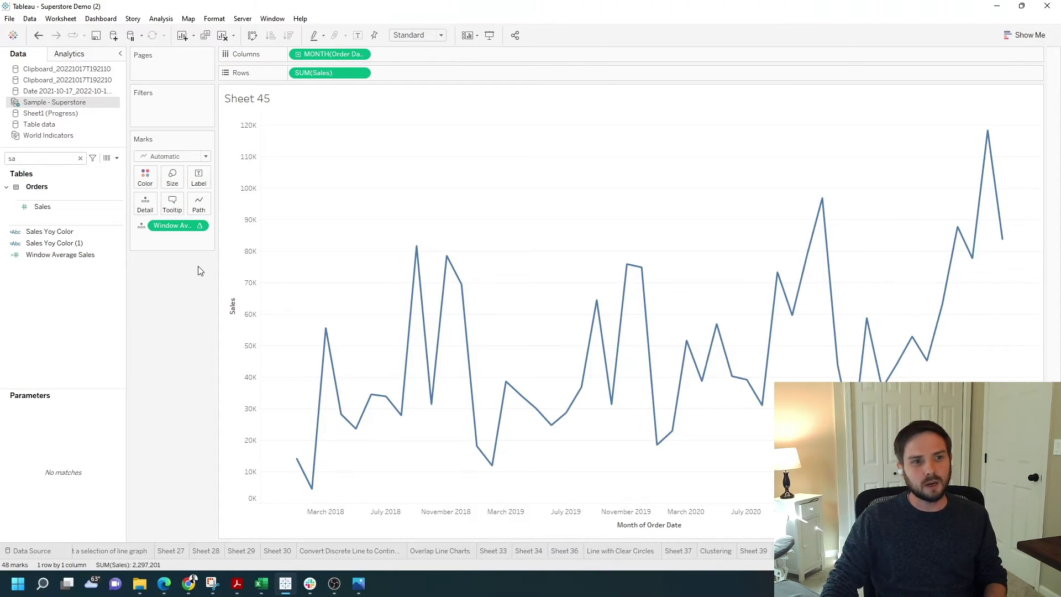
pyautogui.rightClick(248, 224)
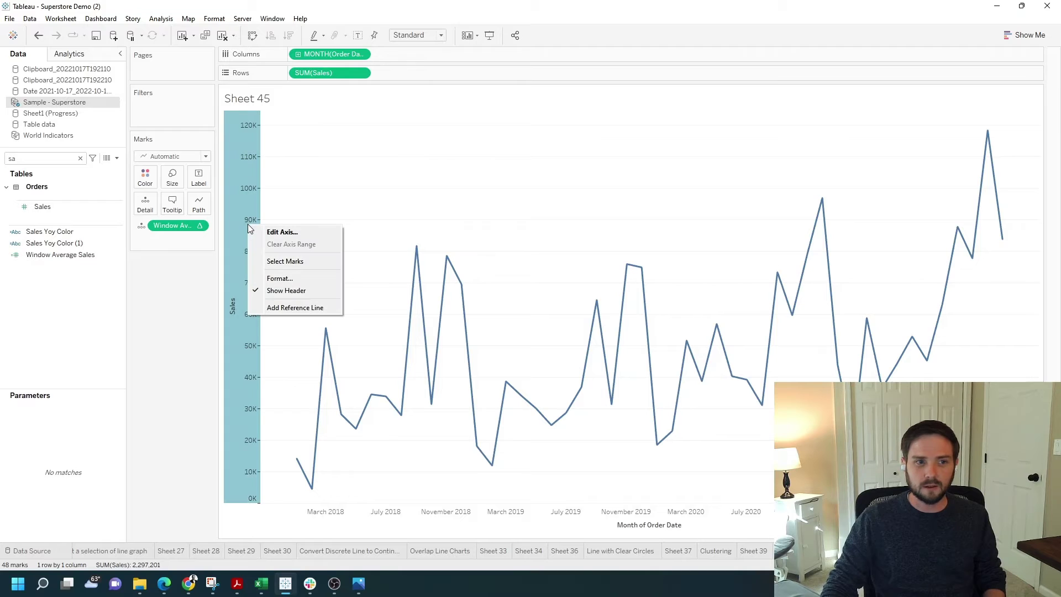
pyautogui.click(317, 310)
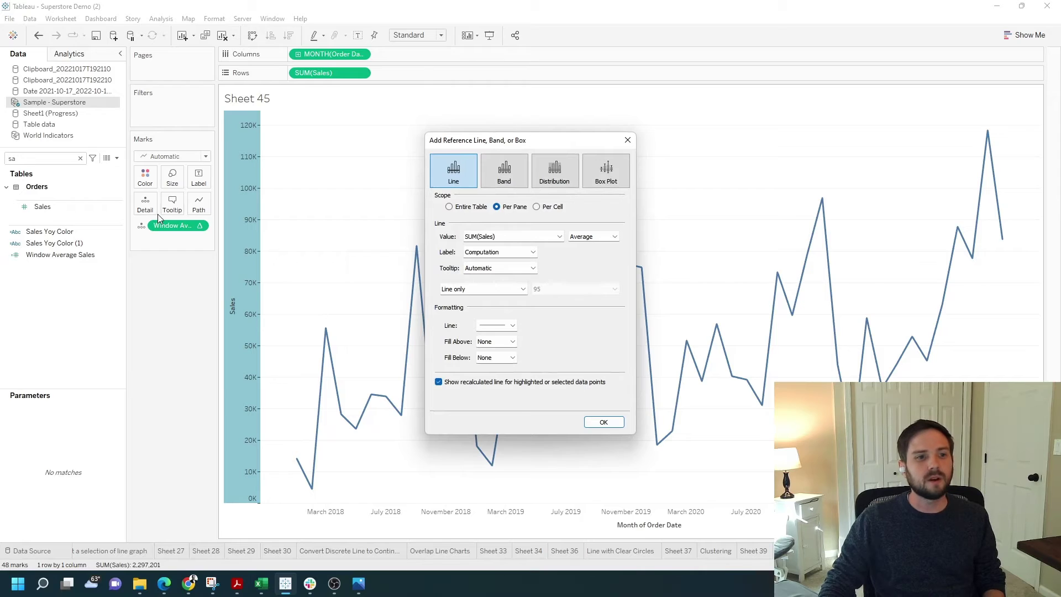
pyautogui.click(532, 235)
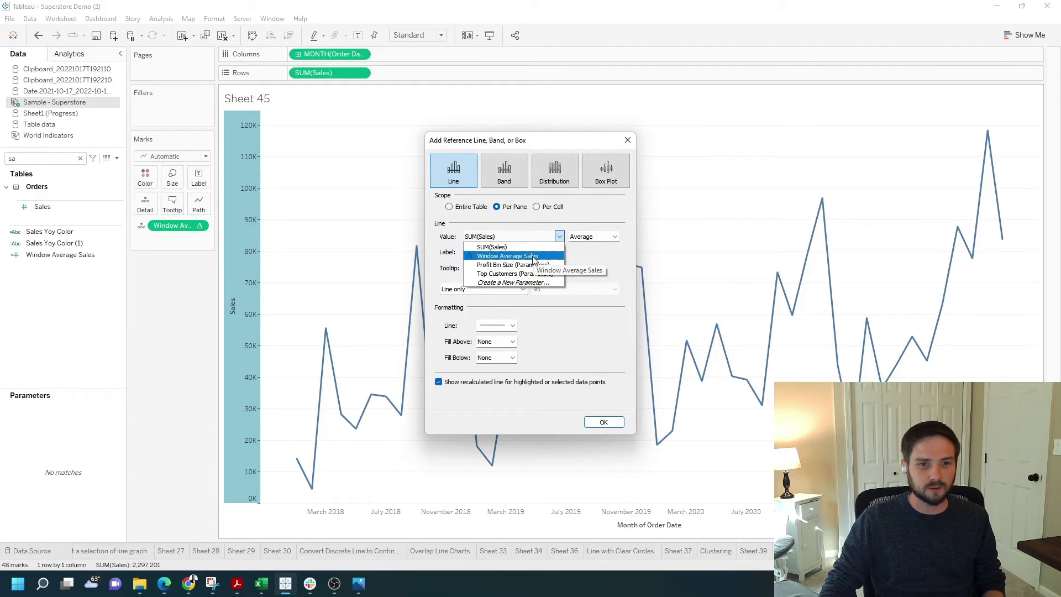
pyautogui.click(534, 257)
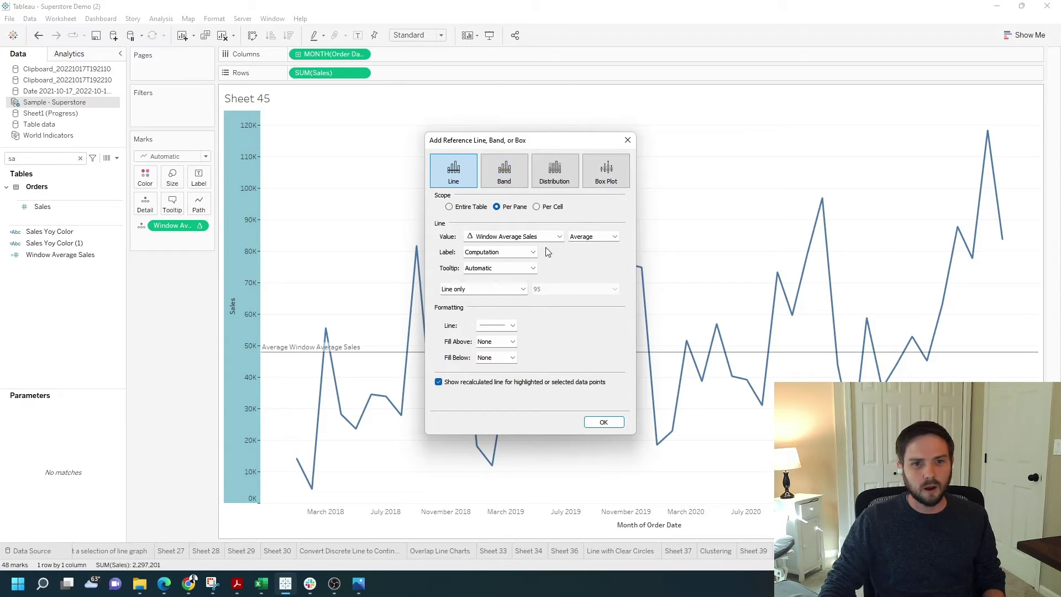
pyautogui.click(531, 253)
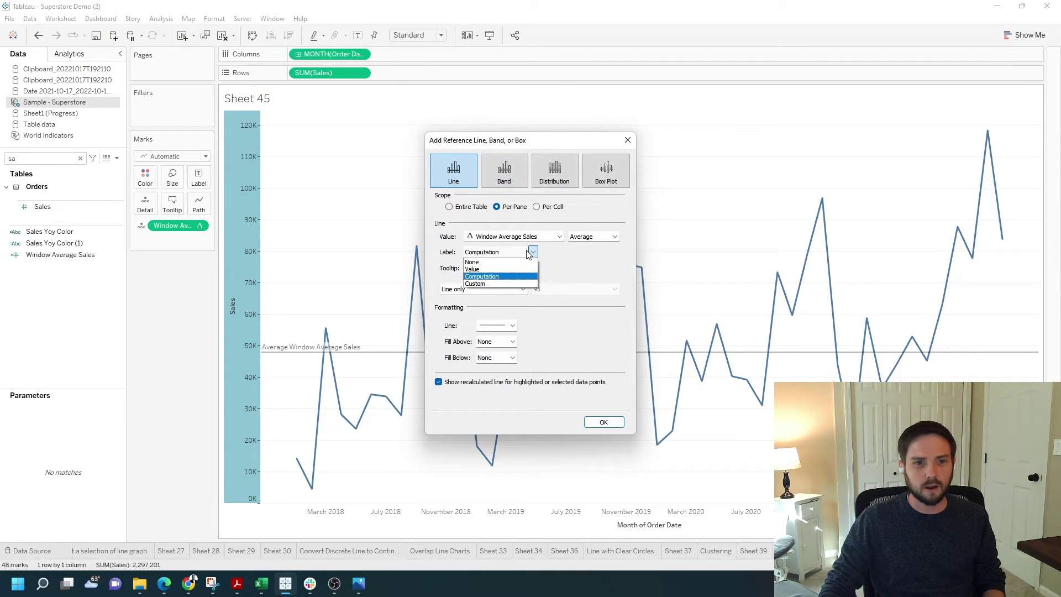
pyautogui.click(478, 270)
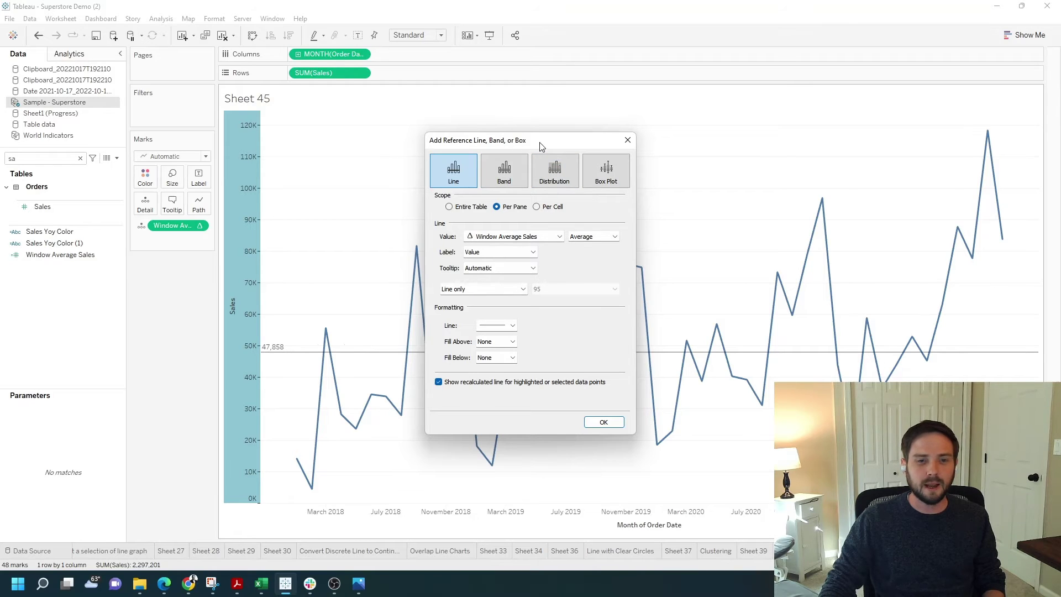
pyautogui.moveTo(541, 146); pyautogui.dragTo(605, 25)
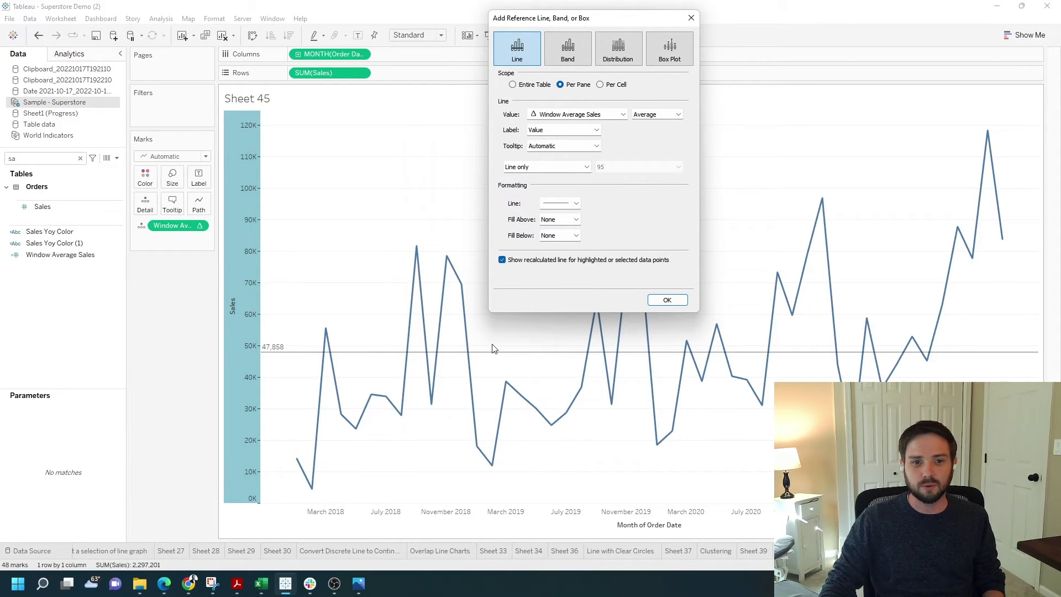
pyautogui.click(667, 301)
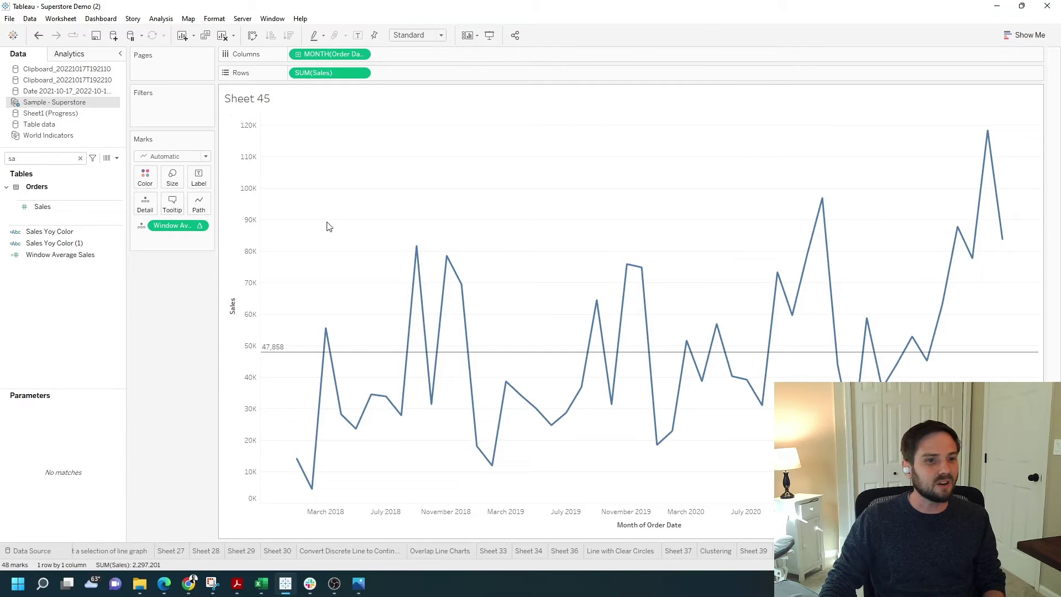
# Open a new calculated field from the Data pane and name it LOD Average Sales
pyautogui.click(115, 158)
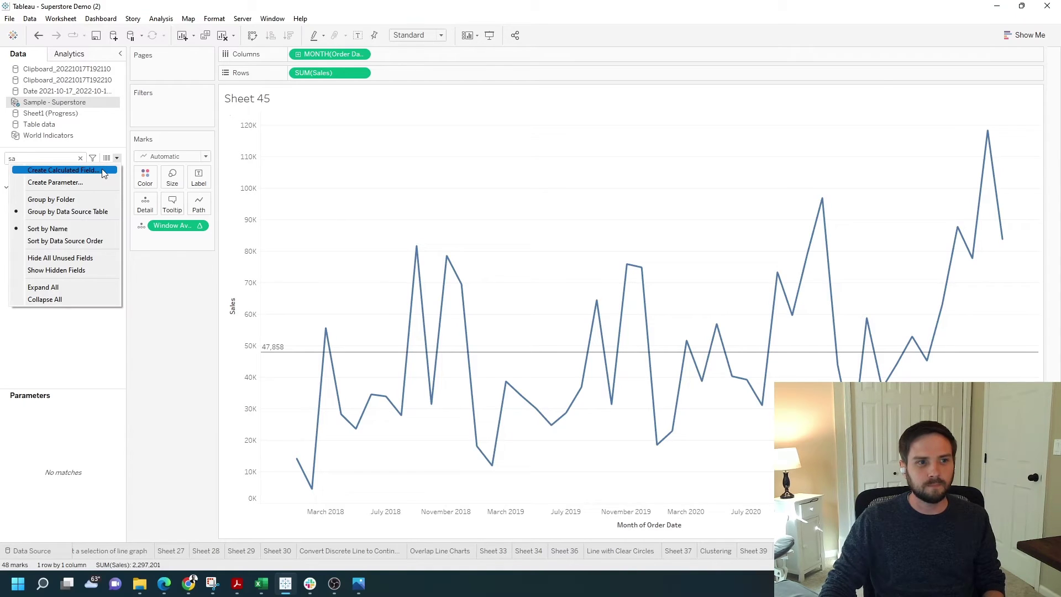
pyautogui.click(103, 173)
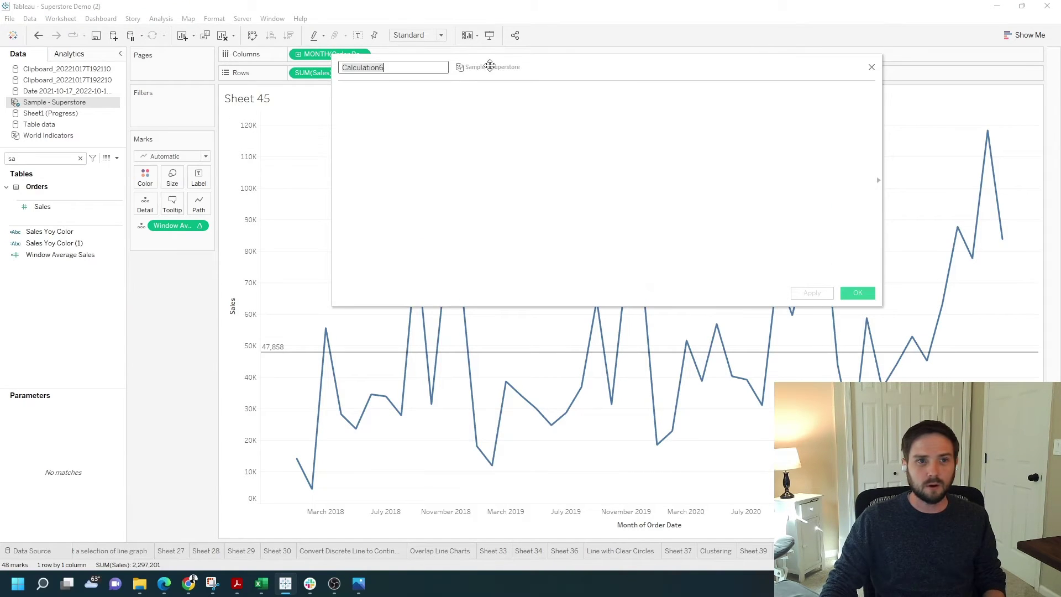
pyautogui.moveTo(491, 66); pyautogui.dragTo(501, 144)
pyautogui.write('LOD ')
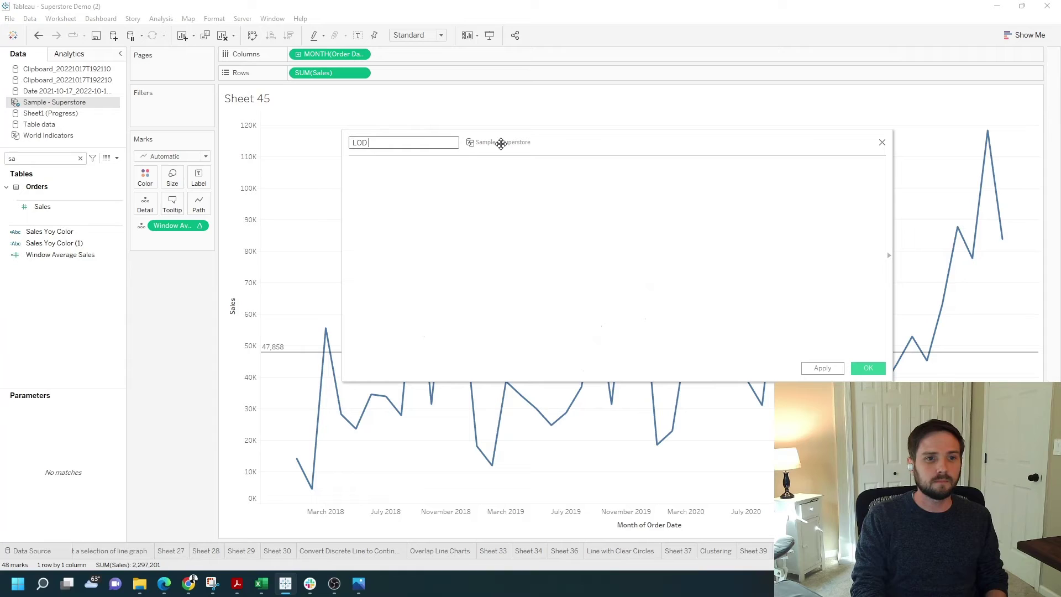
pyautogui.write('Avera')
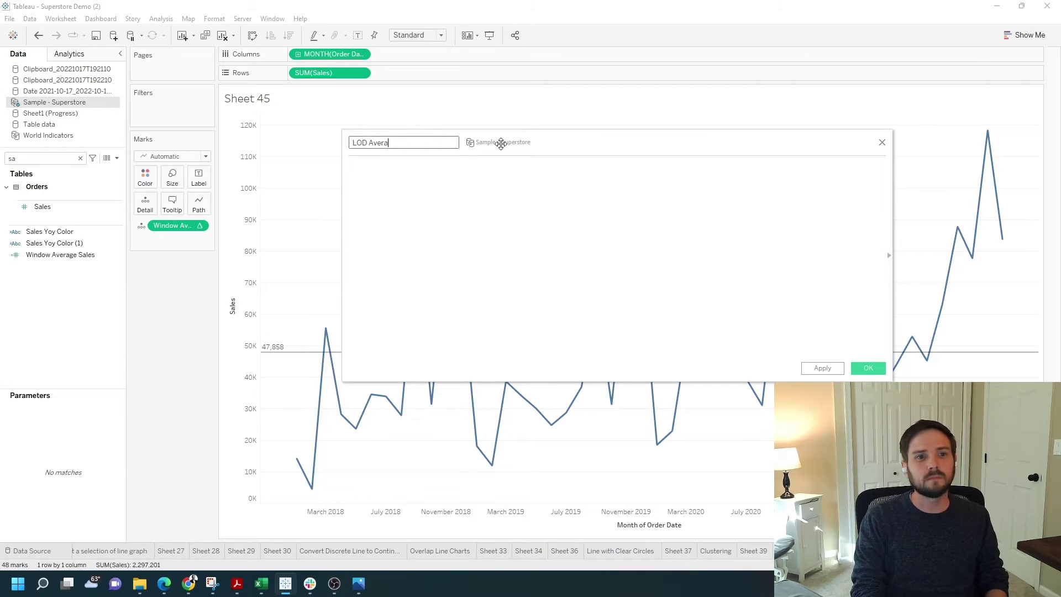
pyautogui.write('ge Sales')
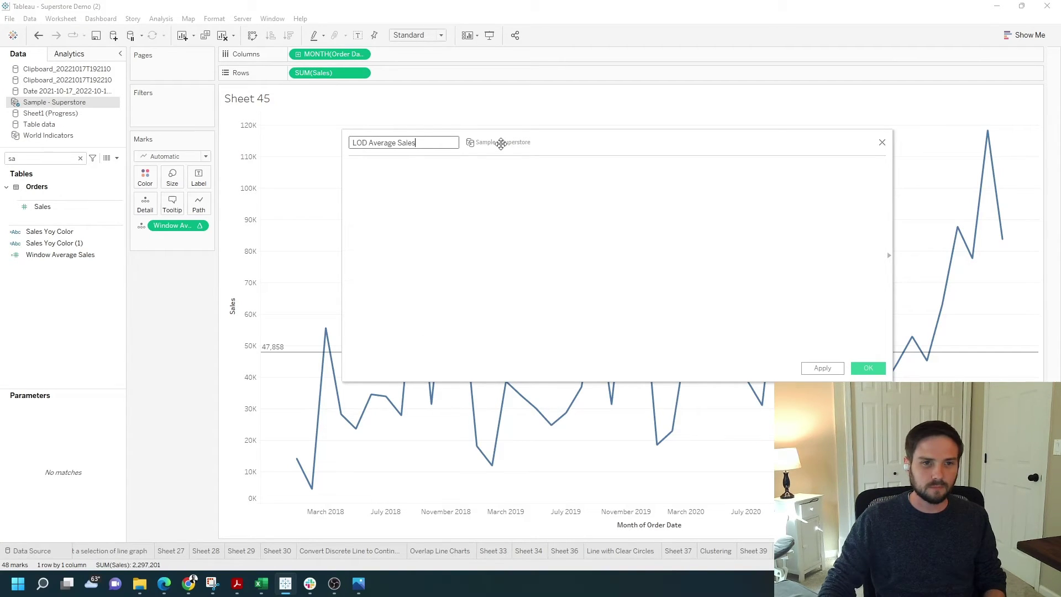
pyautogui.click(581, 231)
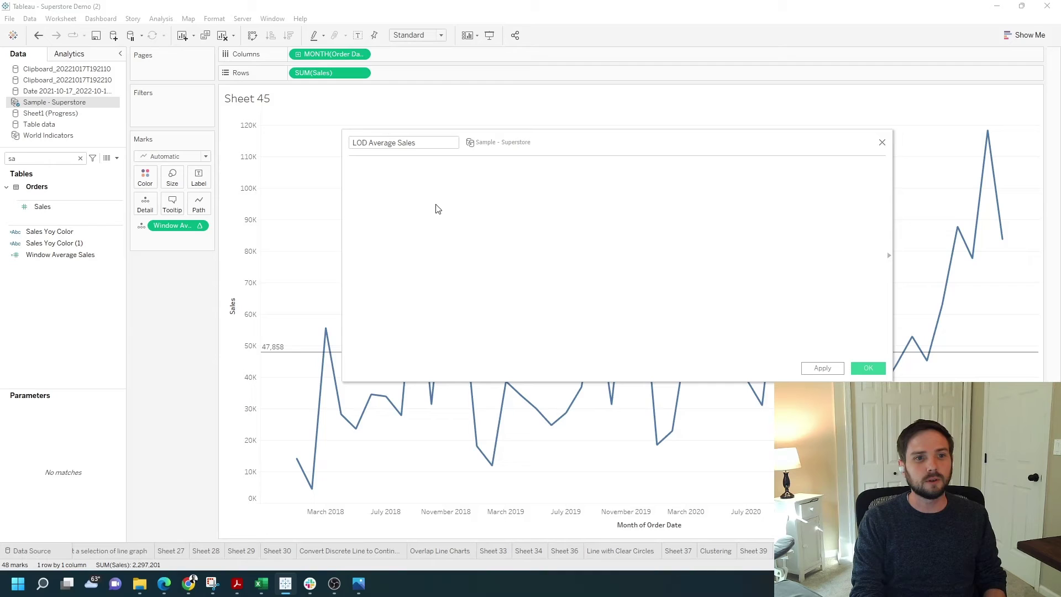
# Enter the formula { INCLUDE DATETRUNC('month', [Order Date]): SUM([Sales])} using the chart's pills
pyautogui.write('inc')
pyautogui.press('Return')
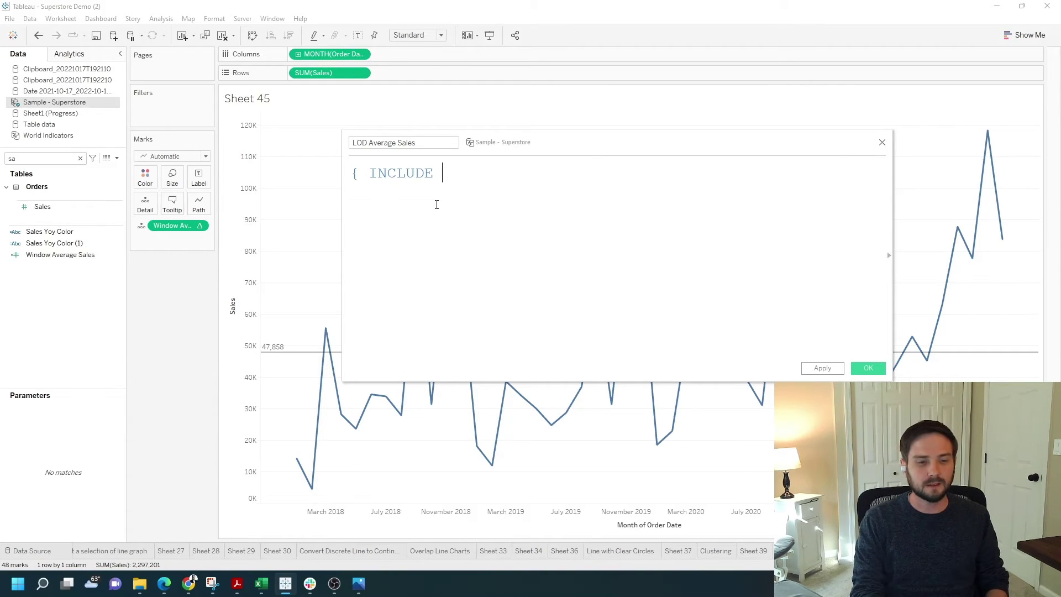
pyautogui.moveTo(362, 175); pyautogui.dragTo(442, 174)
pyautogui.click(472, 181)
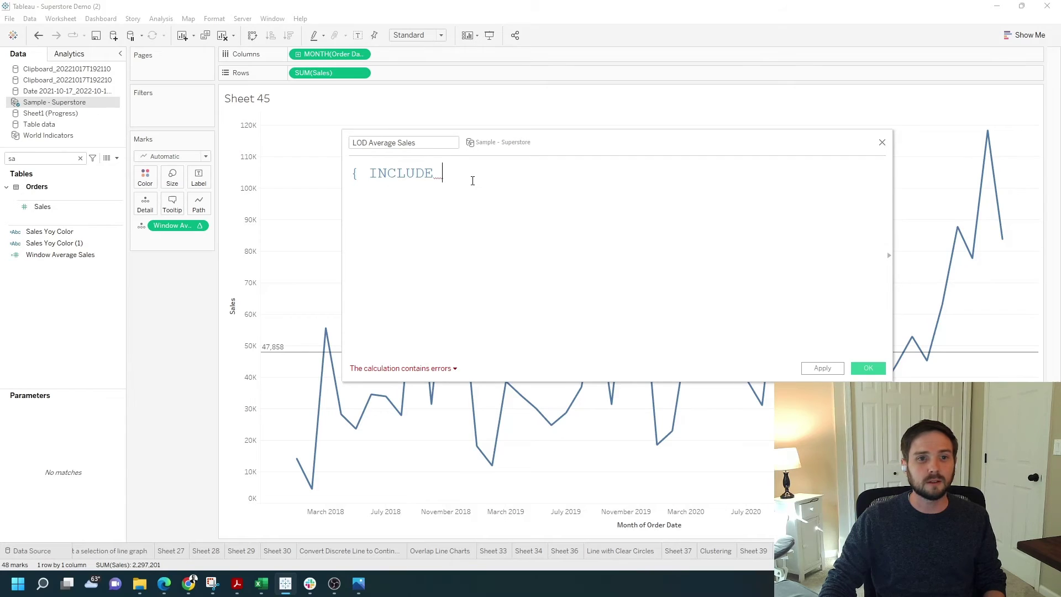
pyautogui.moveTo(542, 141); pyautogui.dragTo(580, 86)
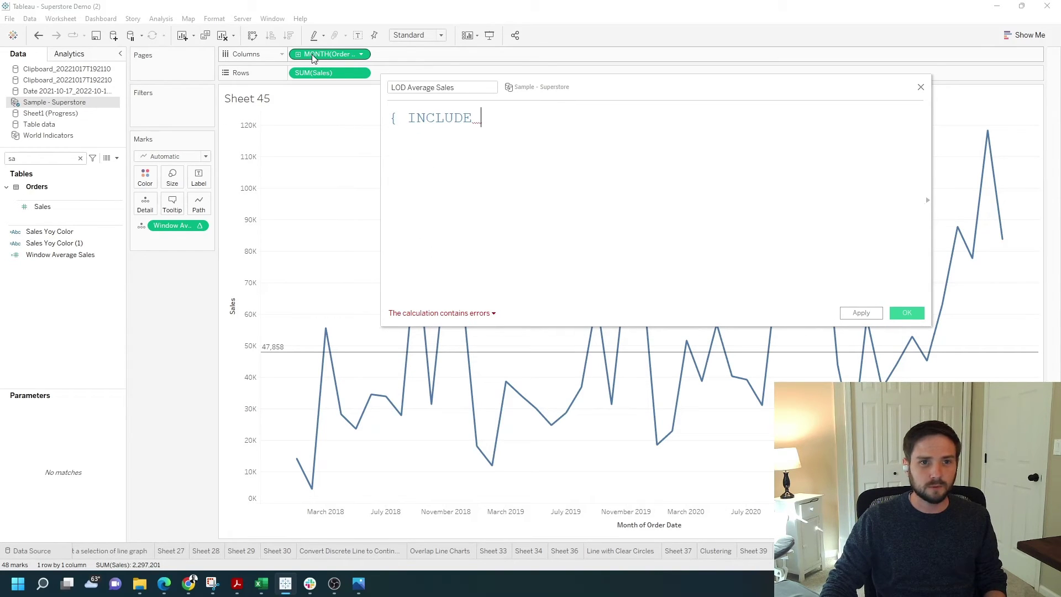
pyautogui.moveTo(312, 58); pyautogui.dragTo(545, 134)
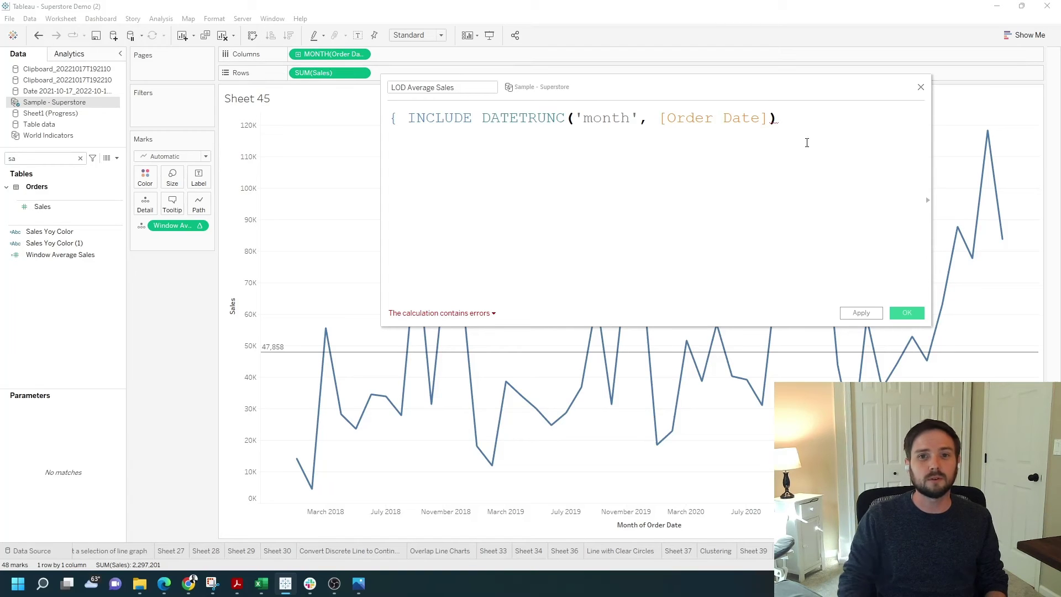
pyautogui.write(':')
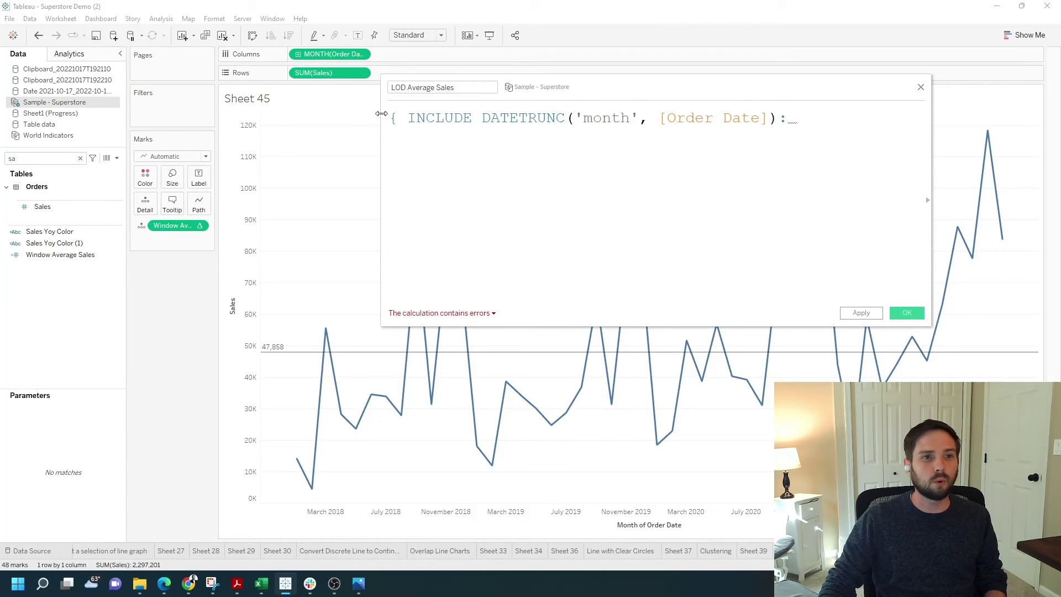
pyautogui.moveTo(329, 75); pyautogui.dragTo(800, 149)
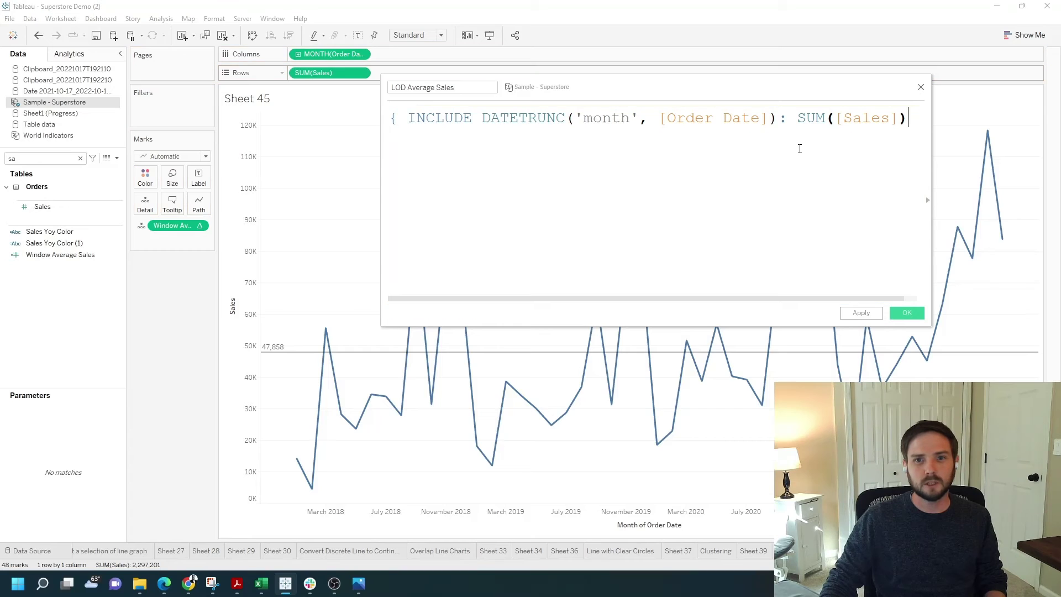
pyautogui.write('}')
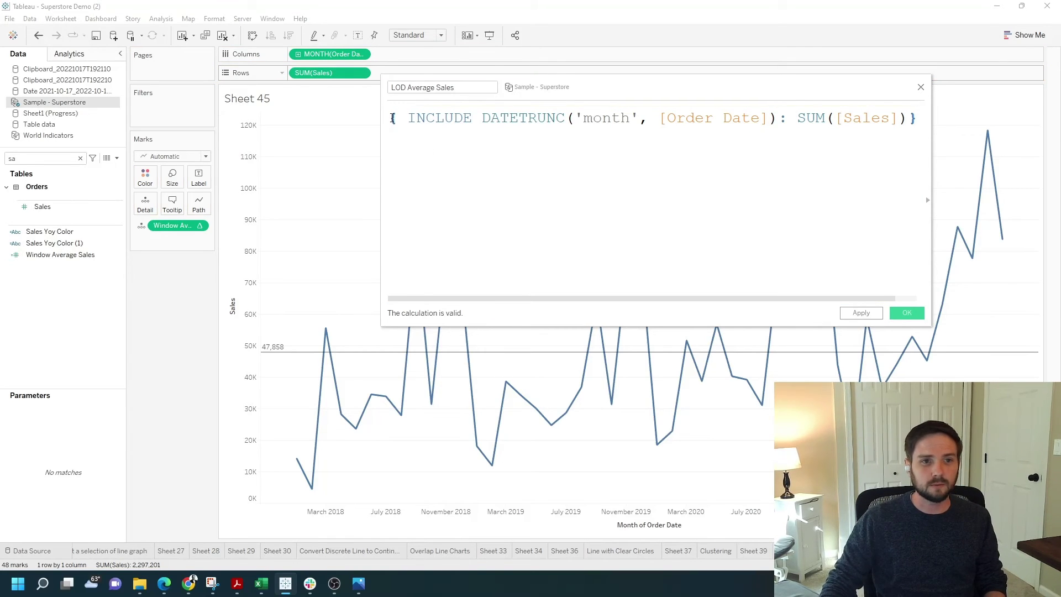
pyautogui.press('Return')
pyautogui.press('Return')
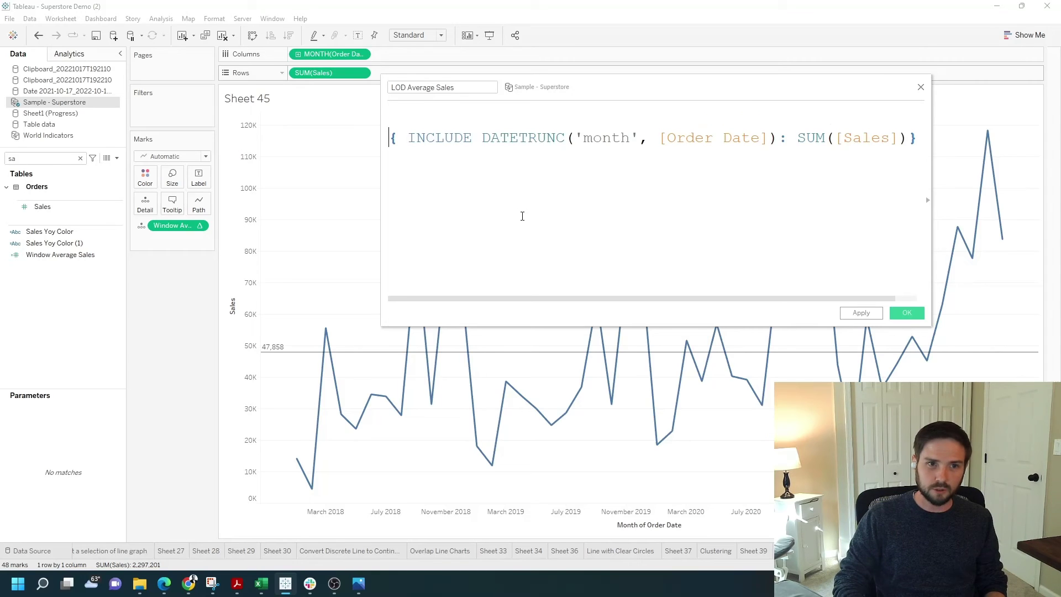
# Wrap the INCLUDE expression inside avg( ... ) within outer braces
pyautogui.press('Up')
pyautogui.press('Up')
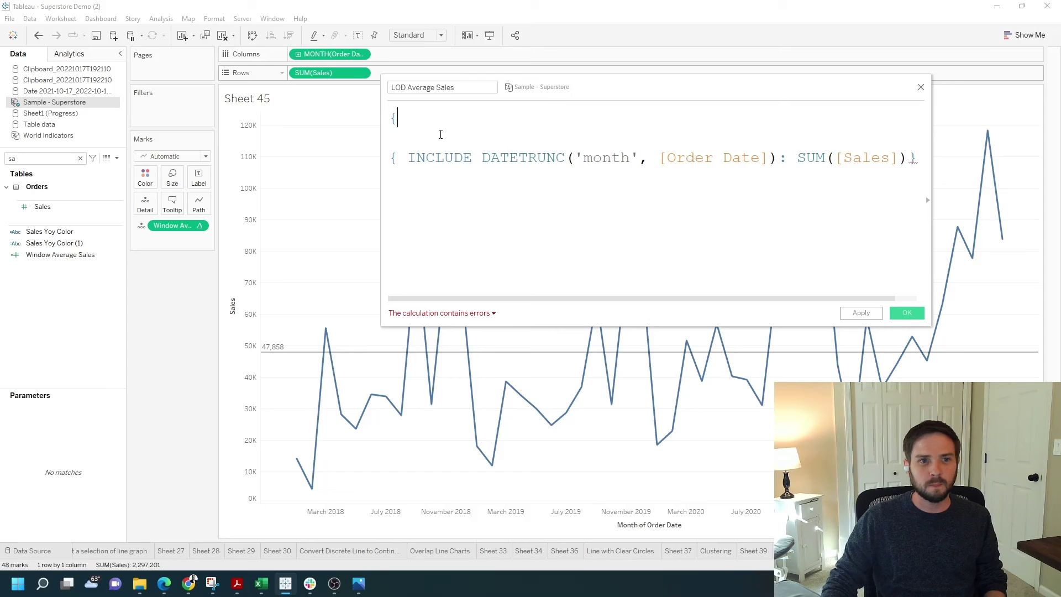
pyautogui.click(449, 133)
pyautogui.click(426, 113)
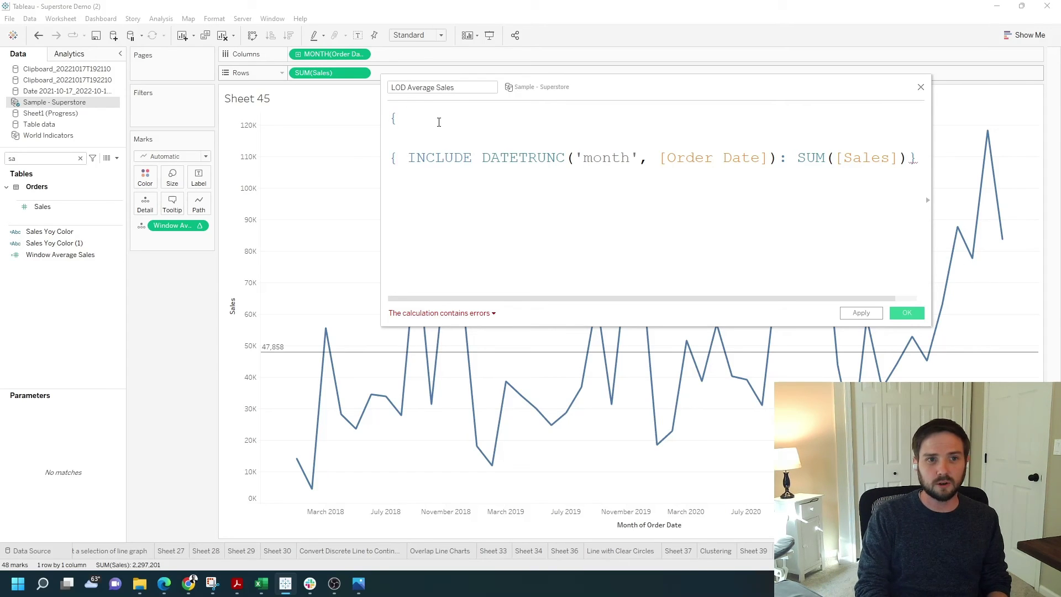
pyautogui.write('avg')
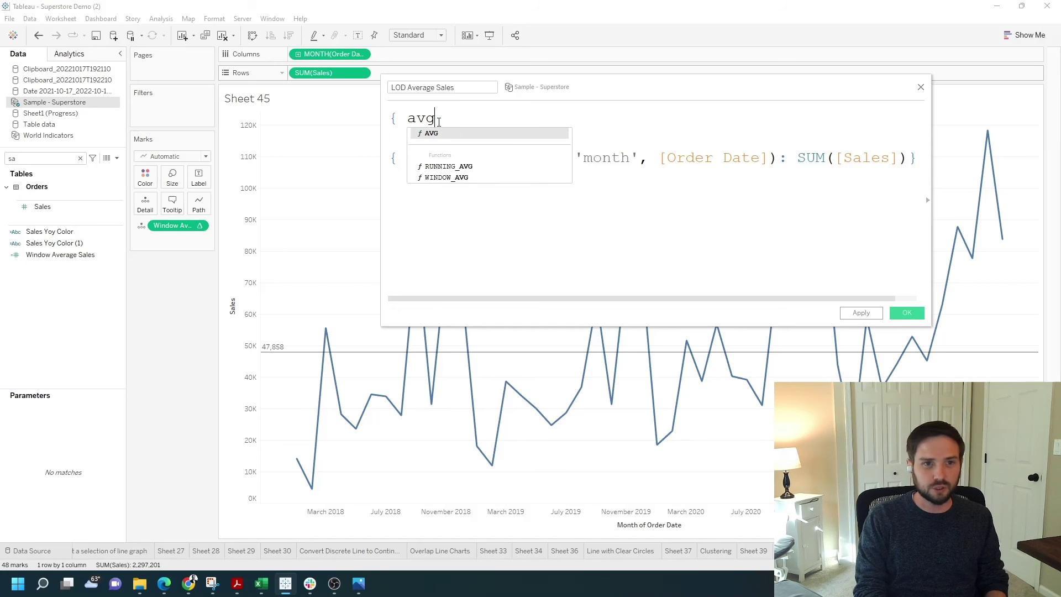
pyautogui.write('(')
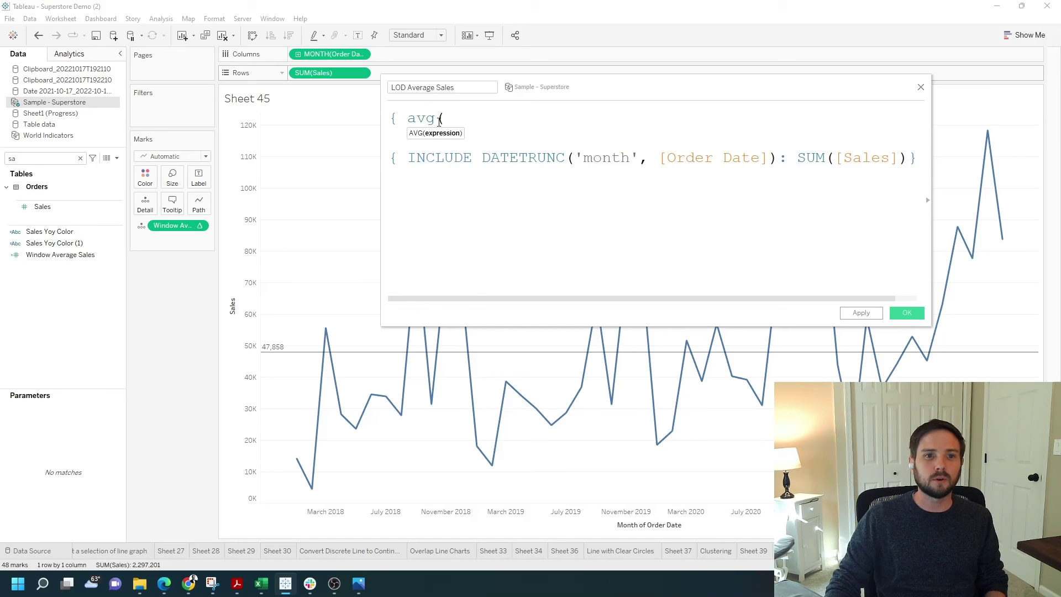
pyautogui.click(916, 159)
pyautogui.press('Return')
pyautogui.write(')')
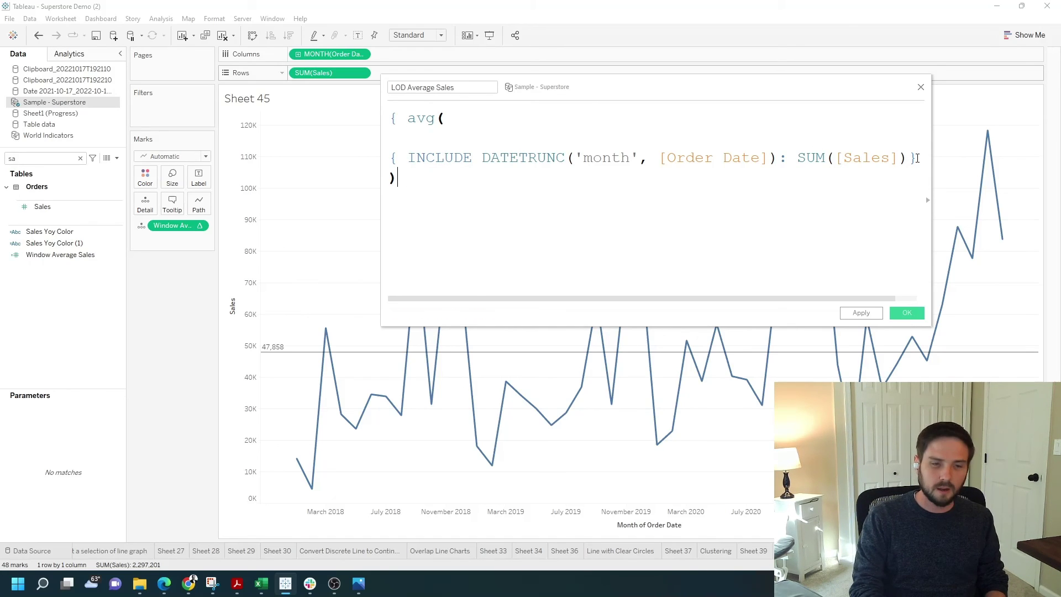
pyautogui.write(' }')
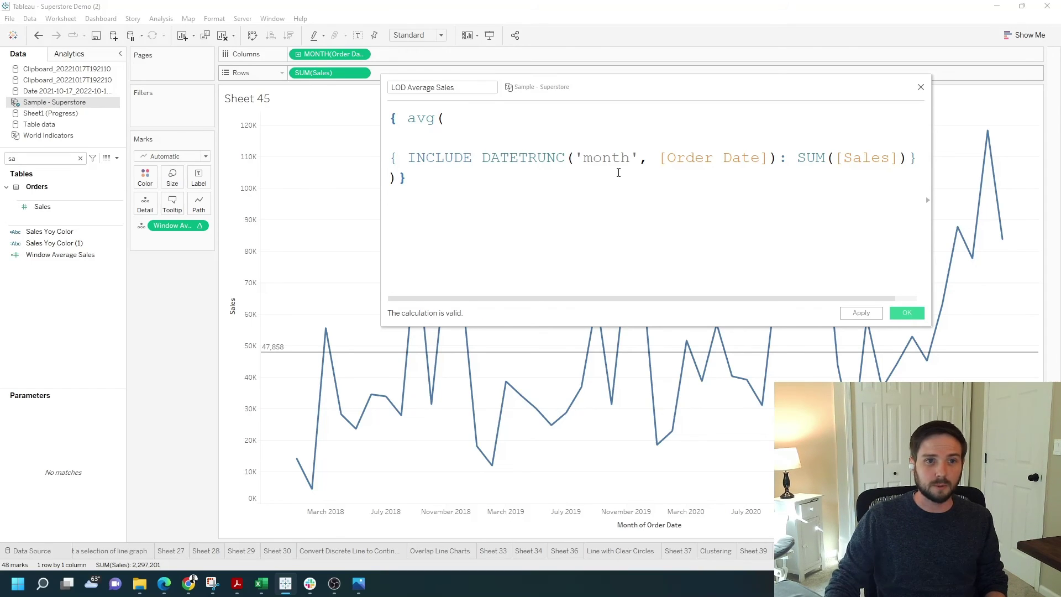
# Remove the extra blank line from the formula and apply the LOD Average Sales calculation
pyautogui.press('Up')
pyautogui.press('Up')
pyautogui.press('BackSpace')
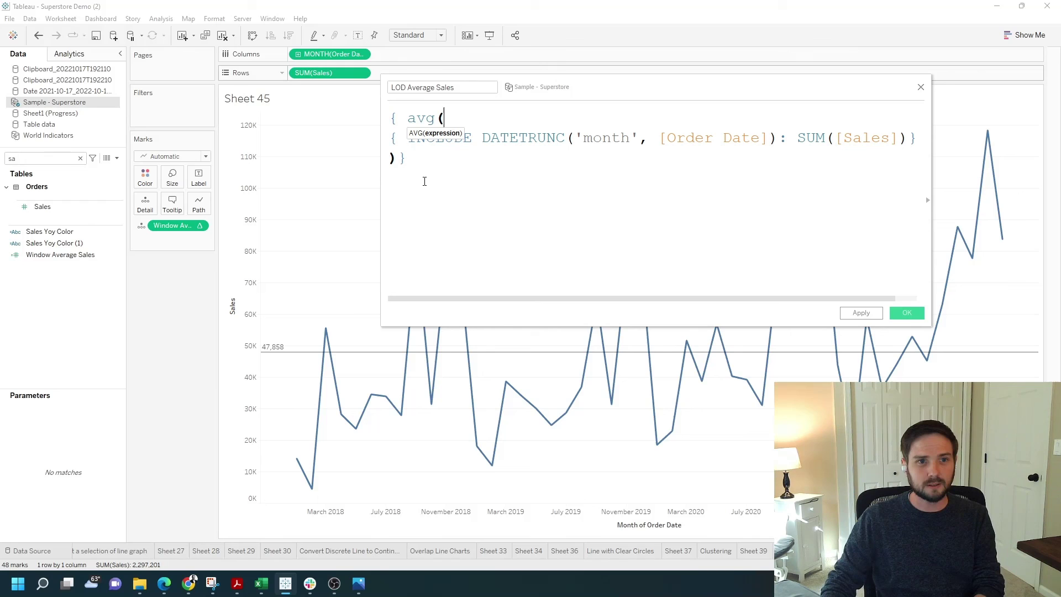
pyautogui.press('Down')
pyautogui.press('Down')
pyautogui.press('Up')
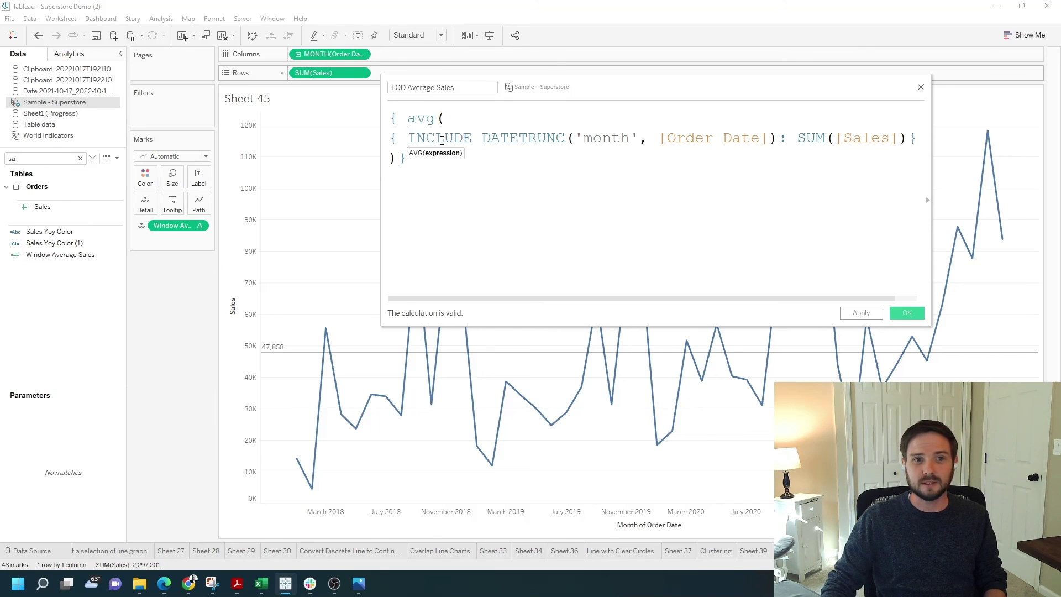
pyautogui.moveTo(408, 138); pyautogui.dragTo(871, 138)
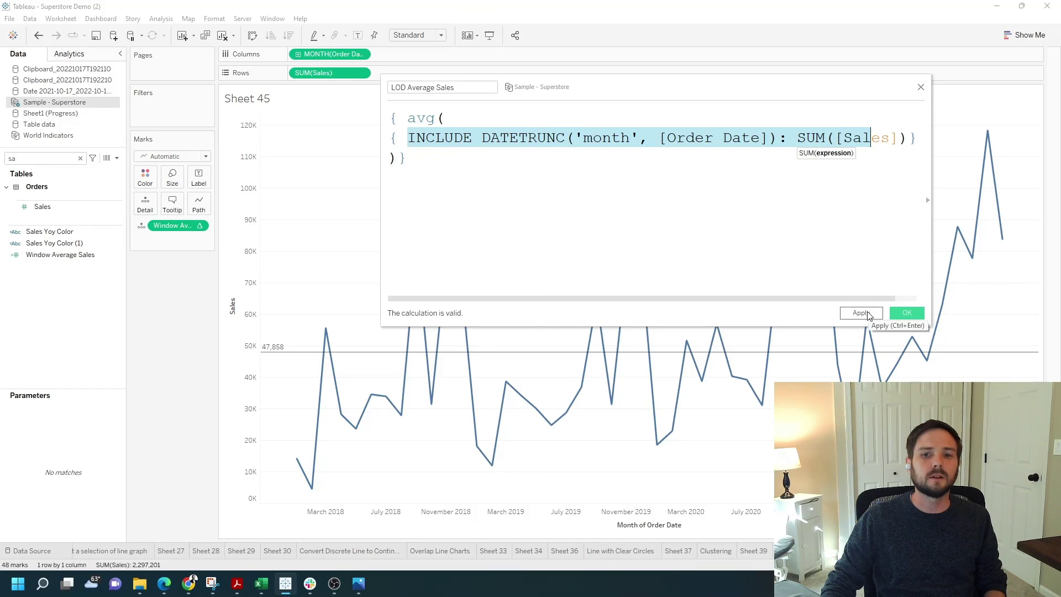
pyautogui.click(868, 315)
# Close the editor and swap Window Average Sales on the Marks card for LOD Average Sales
pyautogui.click(904, 315)
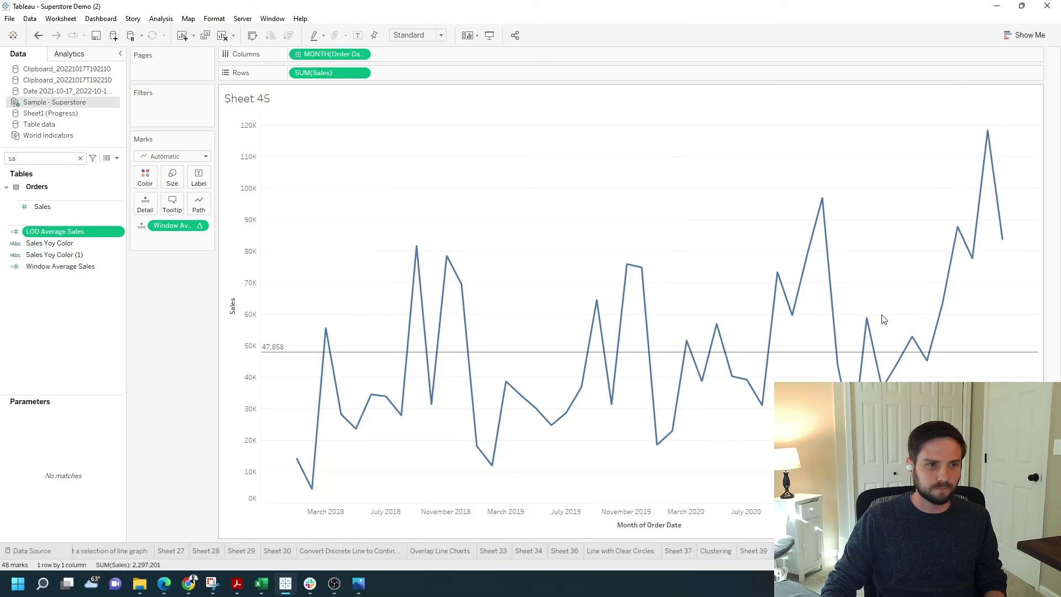
pyautogui.moveTo(44, 231); pyautogui.dragTo(168, 226)
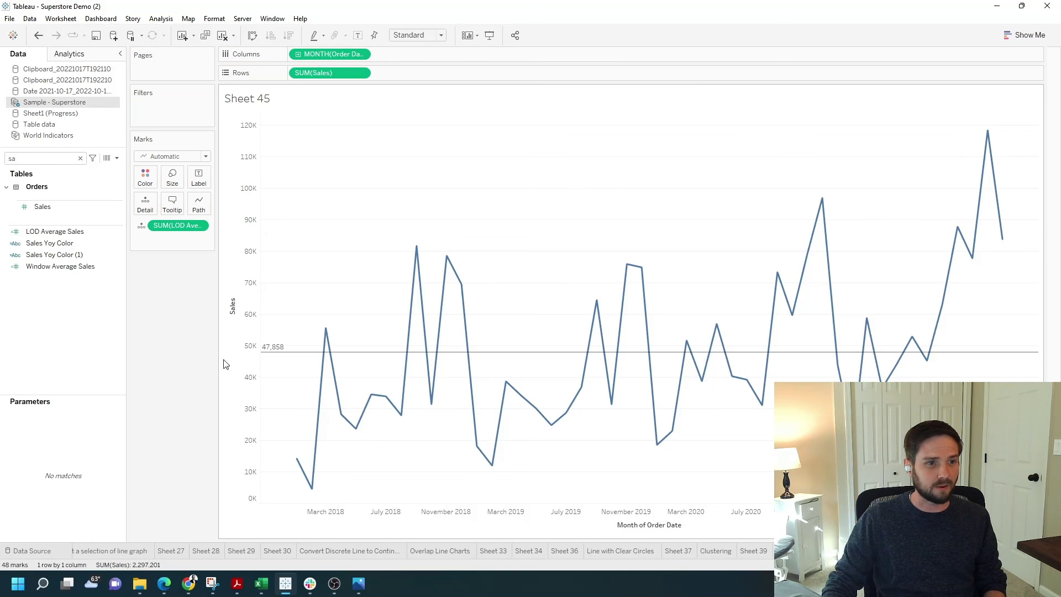
pyautogui.moveTo(278, 355)
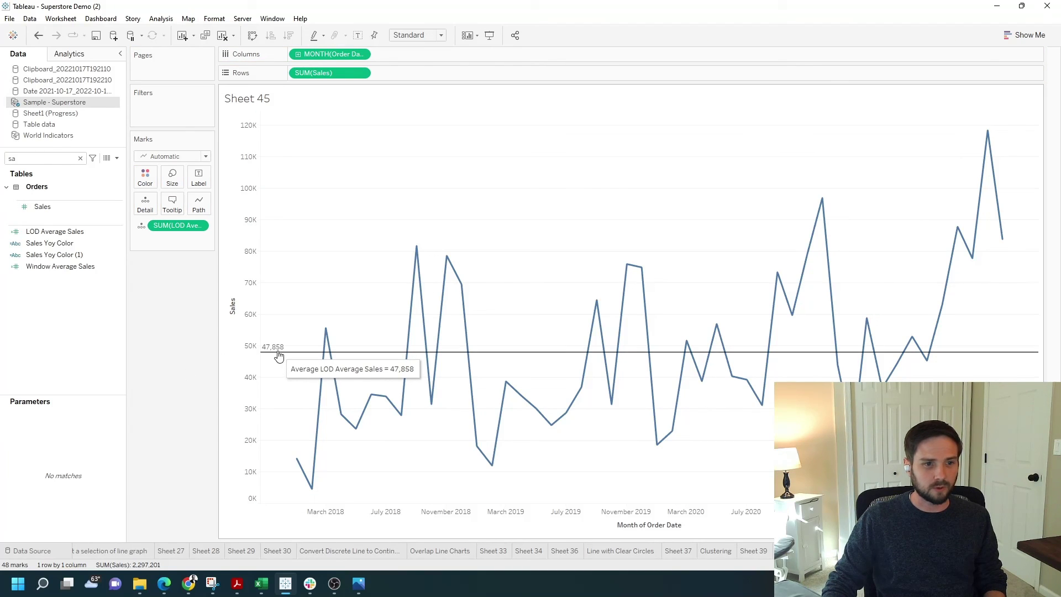